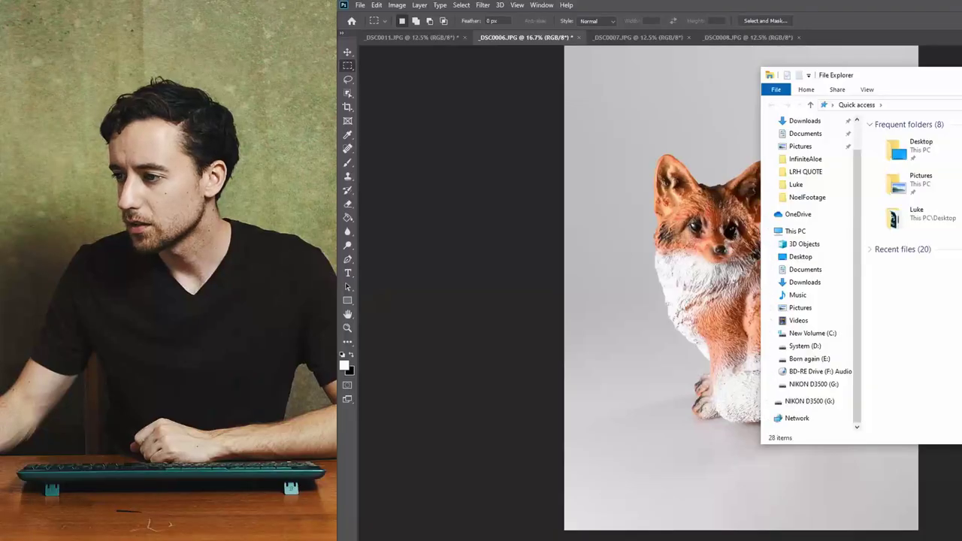
Step: Close the File Explorer Quick access window covering the fox photo _DSC0006.JPG
{"action": "left_click", "coordinate": [932, 46]}
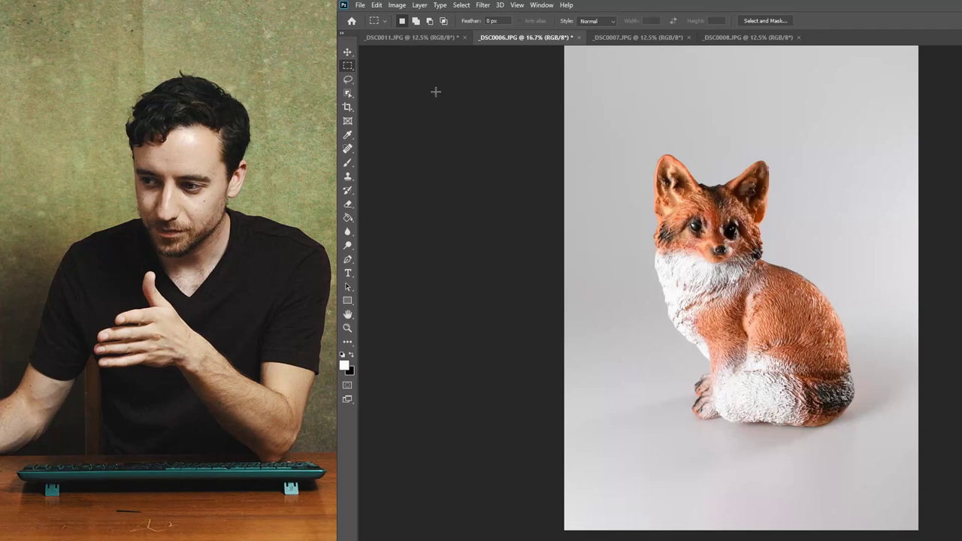
Step: Switch from the Lasso to the Polygonal Lasso Tool
{"action": "left_click", "coordinate": [348, 80]}
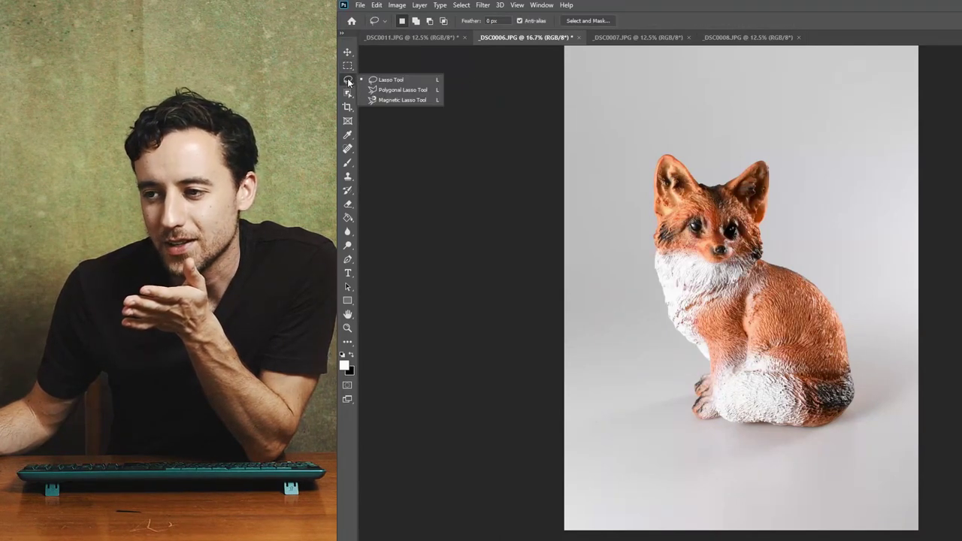
{"action": "left_click", "coordinate": [398, 90]}
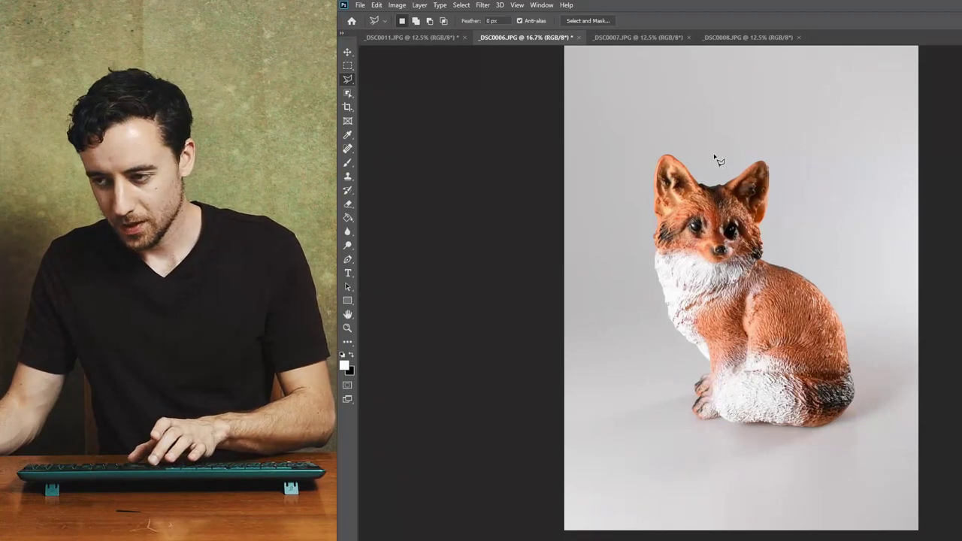
{"action": "key", "text": "ctrl+plus"}
{"action": "key", "text": "ctrl+plus"}
{"action": "key", "text": "ctrl+plus"}
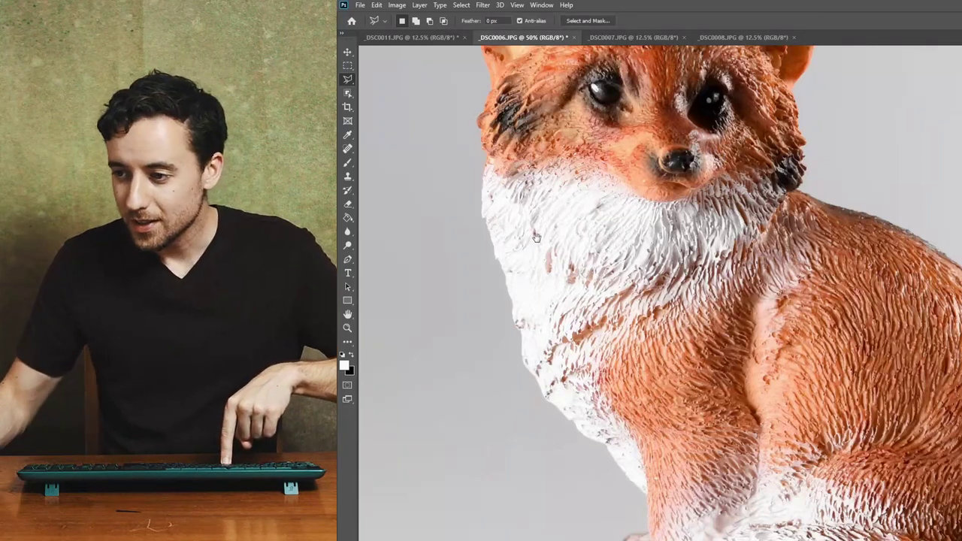
{"action": "left_click_drag", "start_coordinate": [536, 236], "coordinate": [608, 472]}
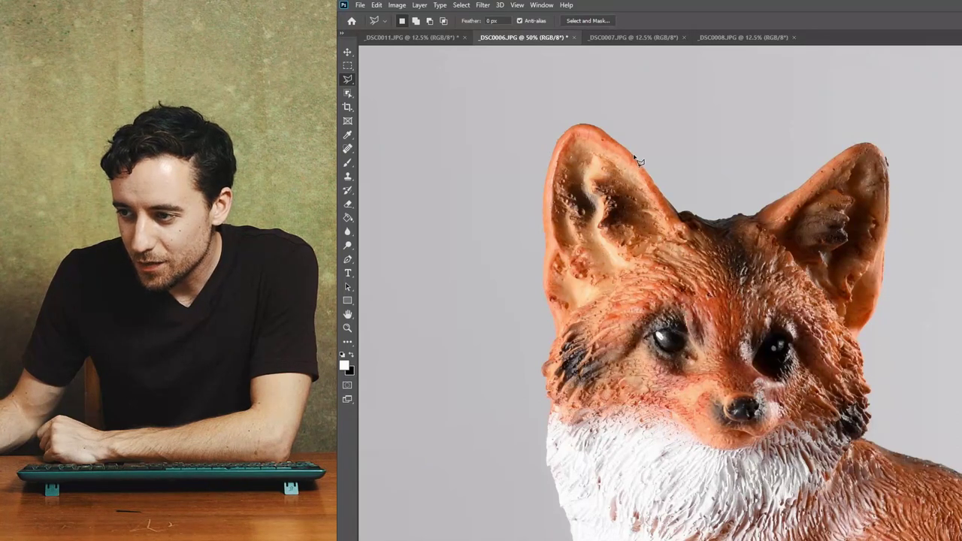
{"action": "left_click", "coordinate": [639, 162]}
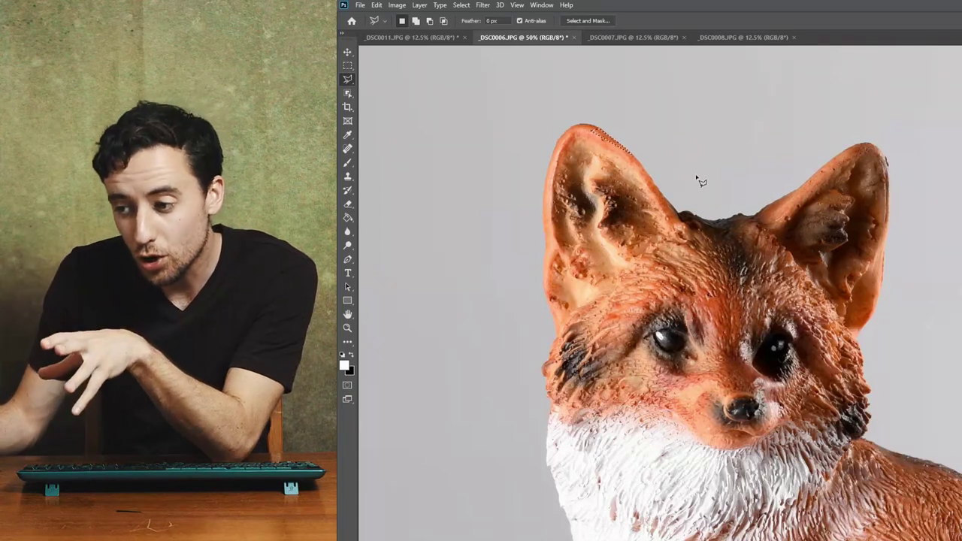
{"action": "scroll", "coordinate": [698, 180], "scroll_direction": "down", "scroll_amount": 4}
{"action": "scroll", "coordinate": [698, 181], "scroll_direction": "down", "scroll_amount": 10}
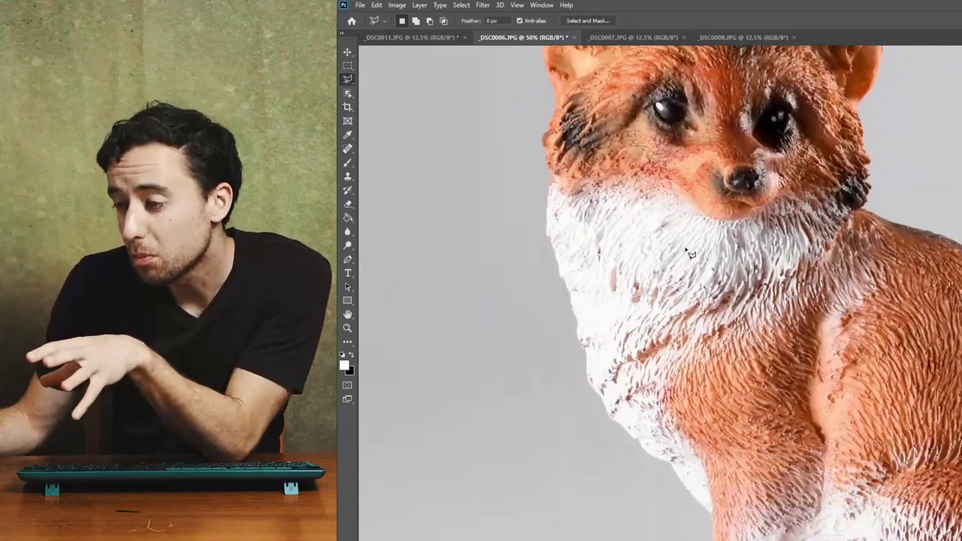
{"action": "scroll", "coordinate": [714, 243], "scroll_direction": "down", "scroll_amount": 2}
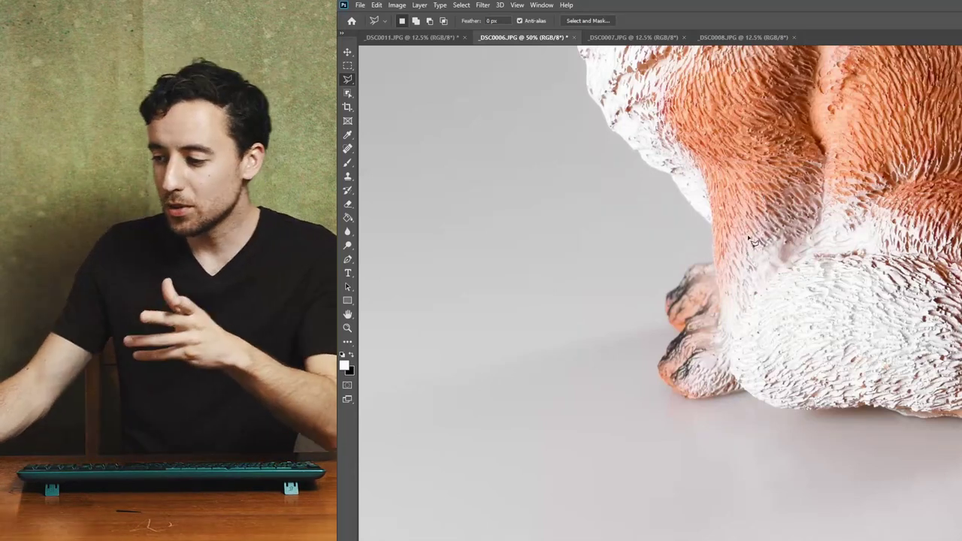
{"action": "scroll", "coordinate": [752, 271], "scroll_direction": "up", "scroll_amount": 12}
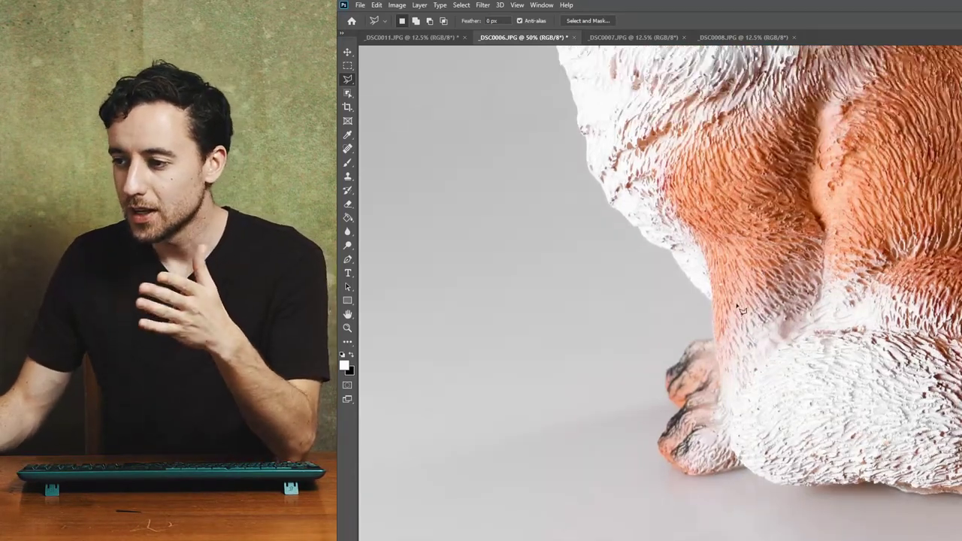
{"action": "scroll", "coordinate": [771, 309], "scroll_direction": "up", "scroll_amount": 2}
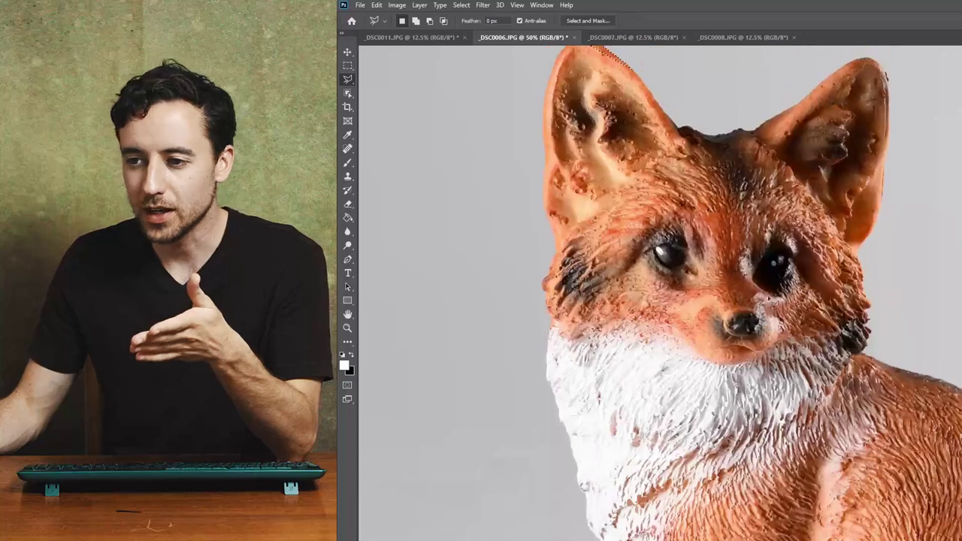
Step: Check the _DSC0007 glasses and _DSC0011 champagne photos, then bring up the _DSC0008 candle photo
{"action": "left_click", "coordinate": [648, 40]}
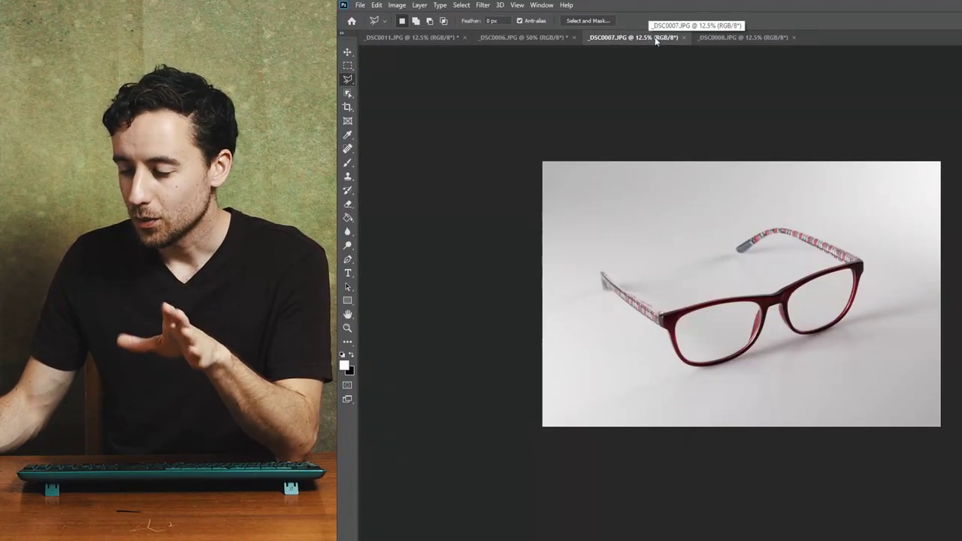
{"action": "left_click", "coordinate": [443, 36]}
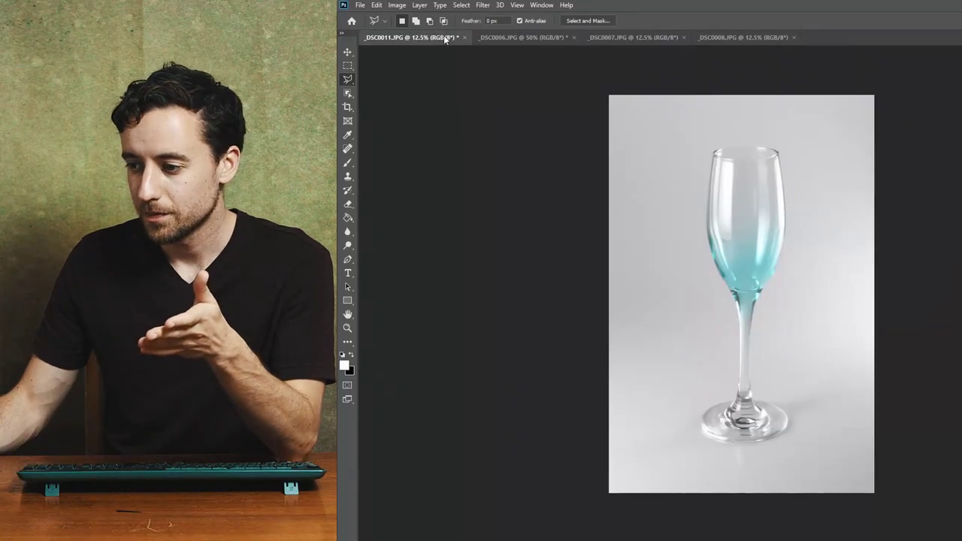
{"action": "left_click", "coordinate": [725, 36]}
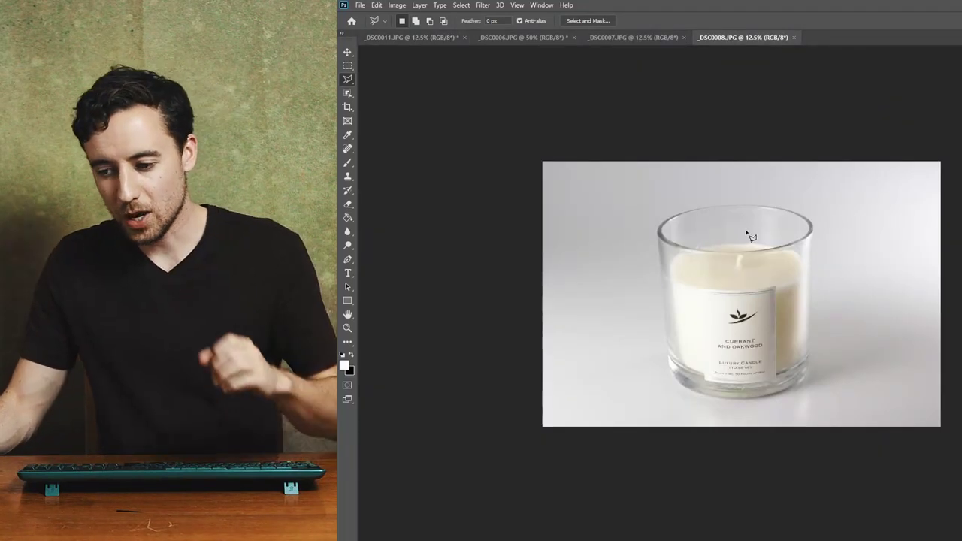
{"action": "scroll", "coordinate": [767, 214], "scroll_direction": "up", "scroll_amount": 3}
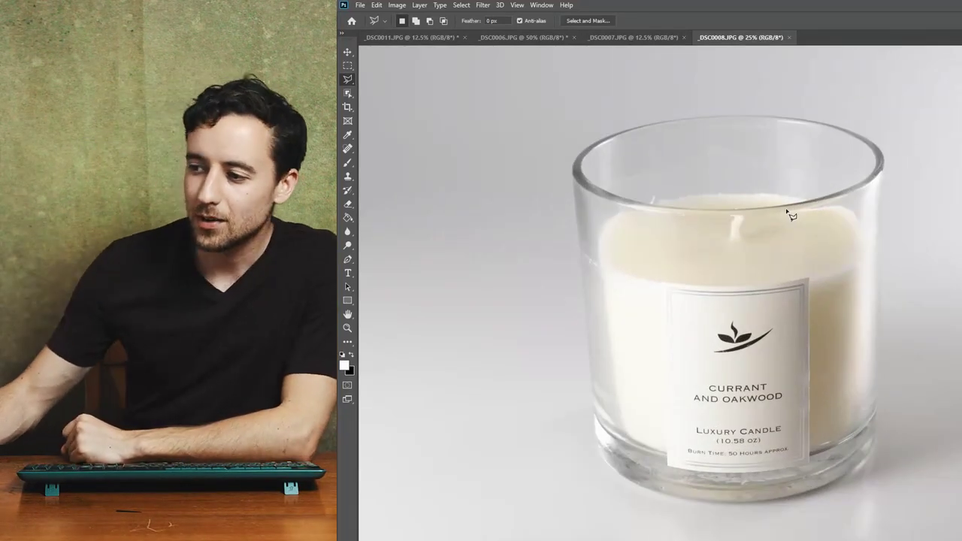
Step: Zoom in and close a polygonal outline around the candle jar's rim, sides and base
{"action": "key", "text": "ctrl+plus"}
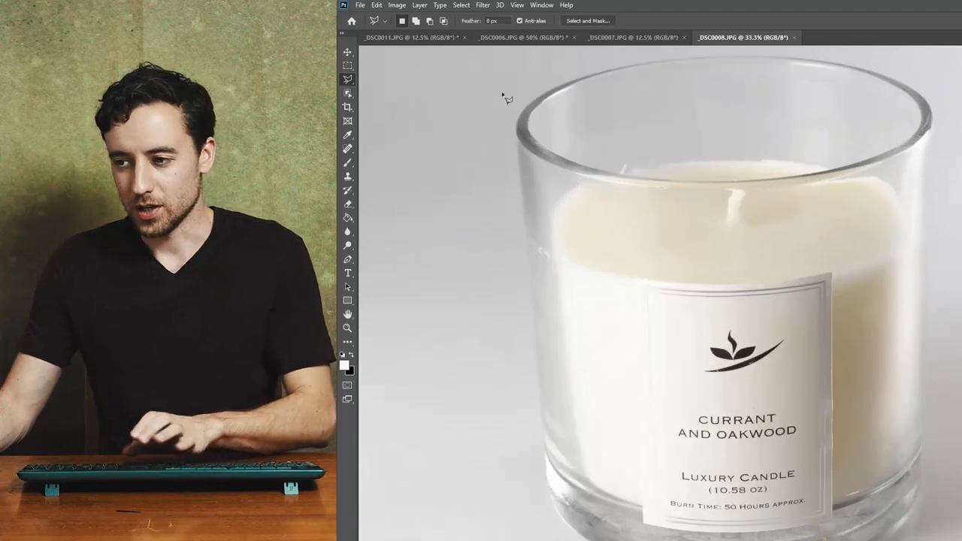
{"action": "key", "text": "ctrl+plus"}
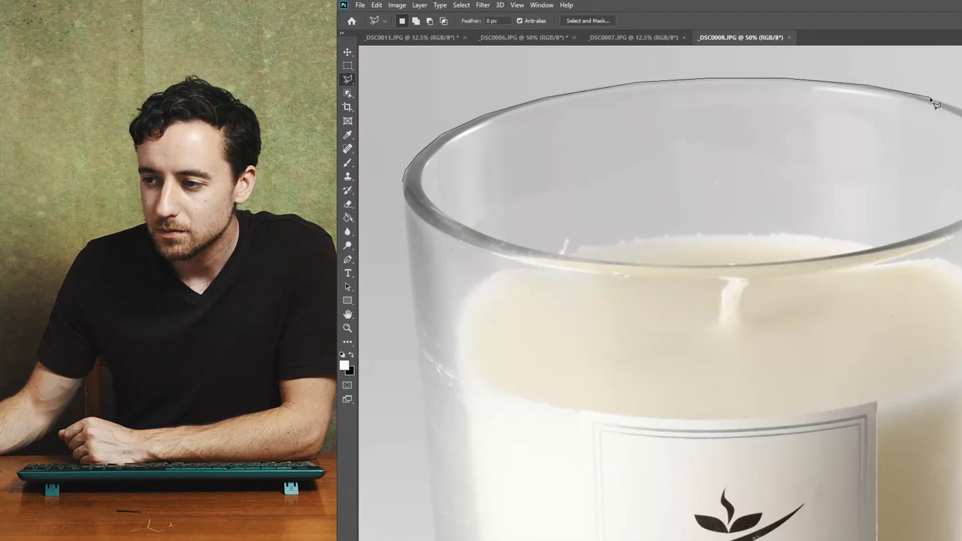
{"action": "scroll", "coordinate": [659, 293], "scroll_direction": "down", "scroll_amount": 10}
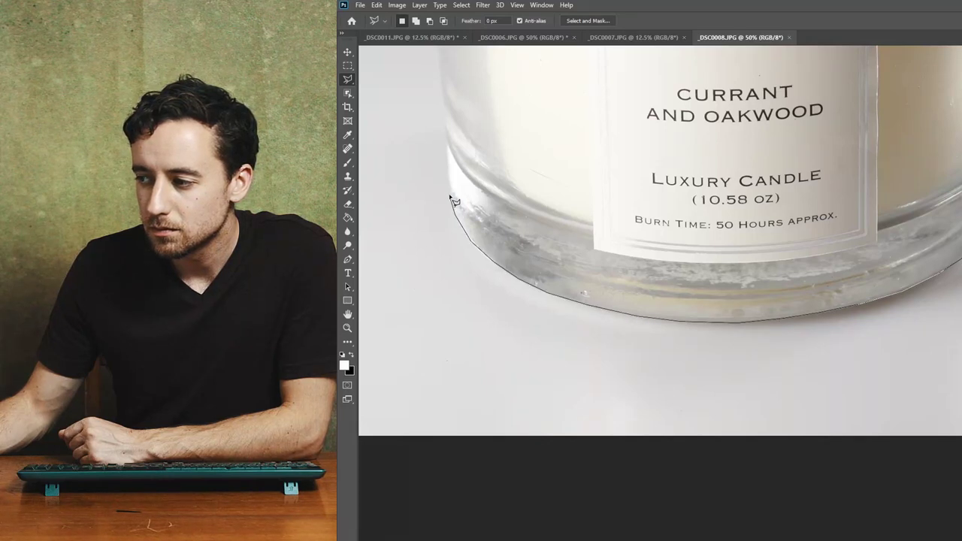
{"action": "scroll", "coordinate": [454, 201], "scroll_direction": "up", "scroll_amount": 10}
{"action": "left_click", "coordinate": [402, 214]}
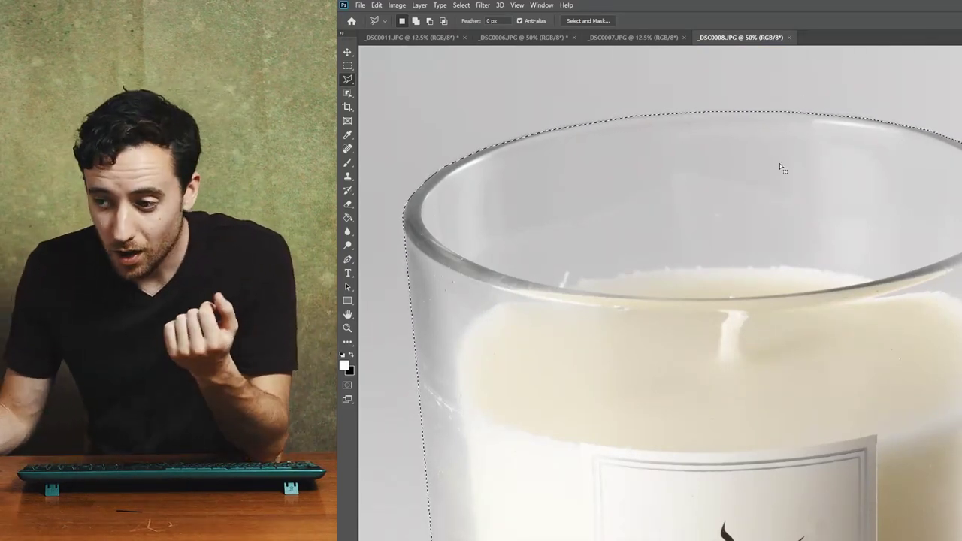
Step: Zoom to 100% and pan along the candle glass rim to inspect the selection edge
{"action": "key", "text": "ctrl+minus"}
{"action": "key", "text": "ctrl+minus"}
{"action": "key", "text": "ctrl+minus"}
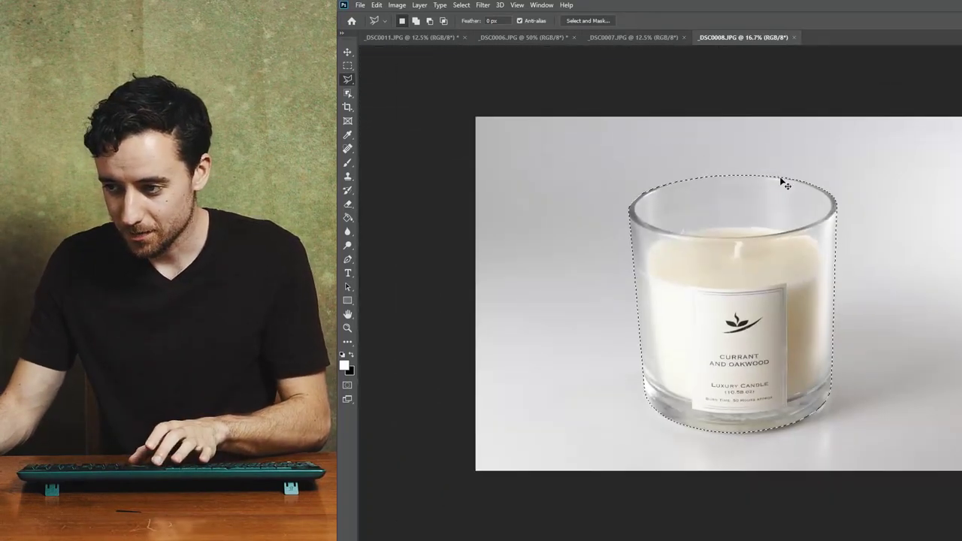
{"action": "key", "text": "ctrl+plus"}
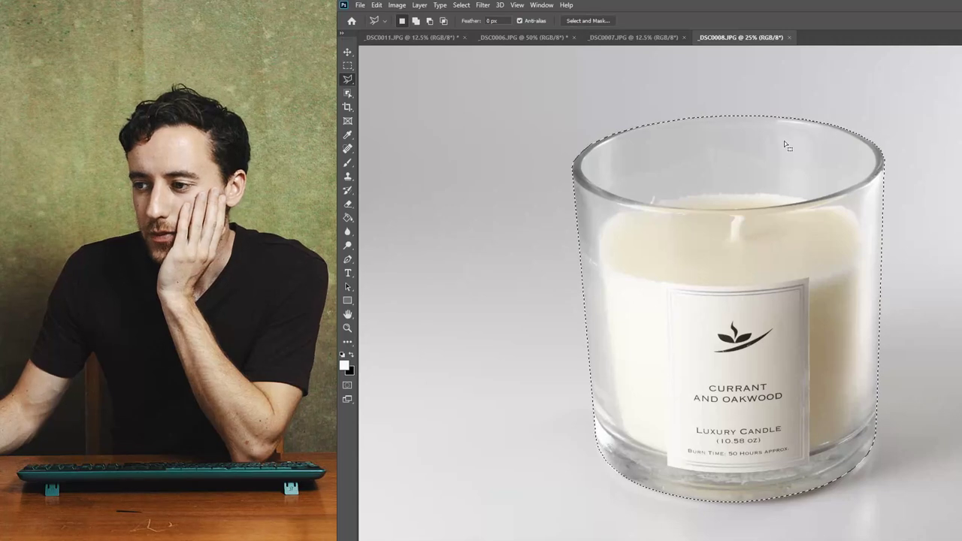
{"action": "key", "text": "ctrl+plus"}
{"action": "key", "text": "ctrl+plus"}
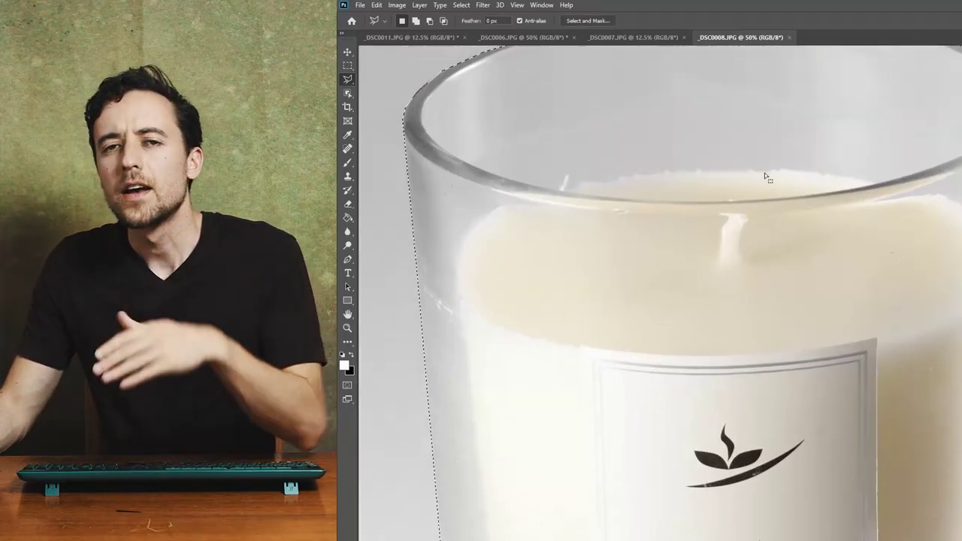
{"action": "scroll", "coordinate": [766, 177], "scroll_direction": "up", "scroll_amount": 5}
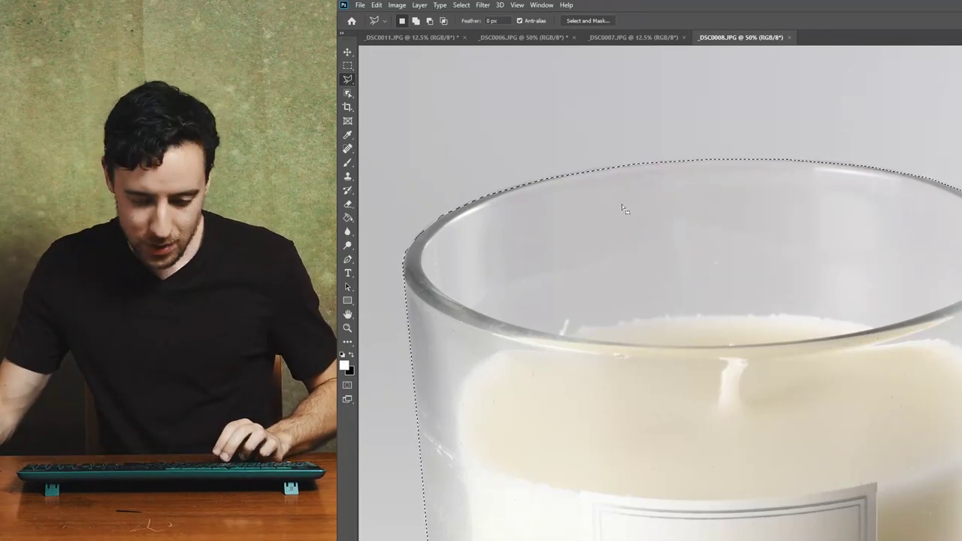
{"action": "key", "text": "ctrl+d"}
{"action": "left_click_drag", "start_coordinate": [622, 204], "coordinate": [850, 242]}
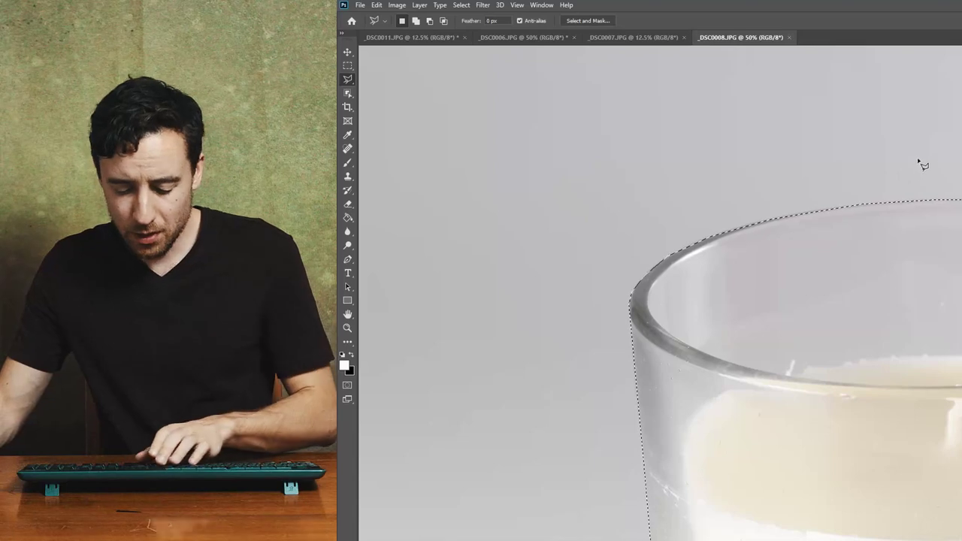
{"action": "key", "text": "ctrl+plus"}
{"action": "key", "text": "ctrl+plus"}
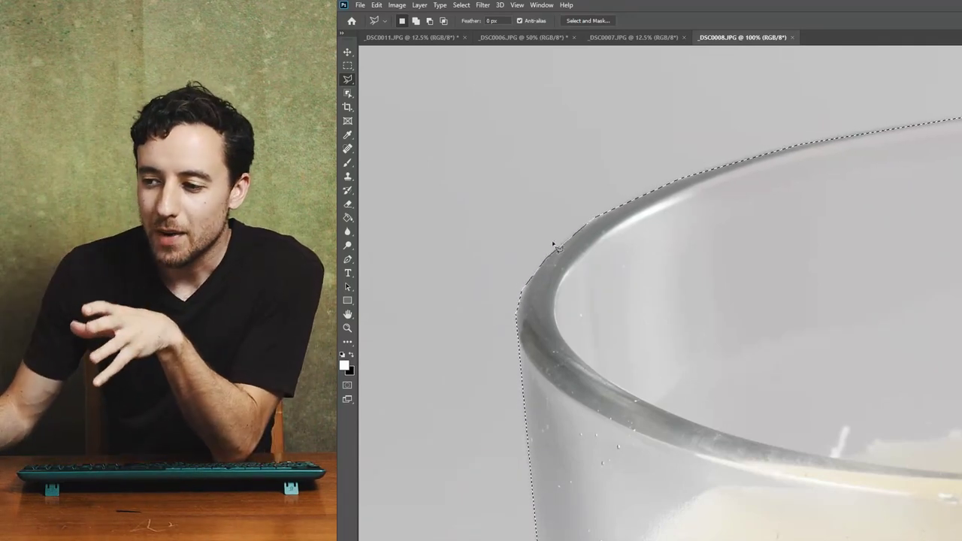
Step: In Select and Mask, set the Global Refinements Smooth value to 72
{"action": "left_click", "coordinate": [589, 21]}
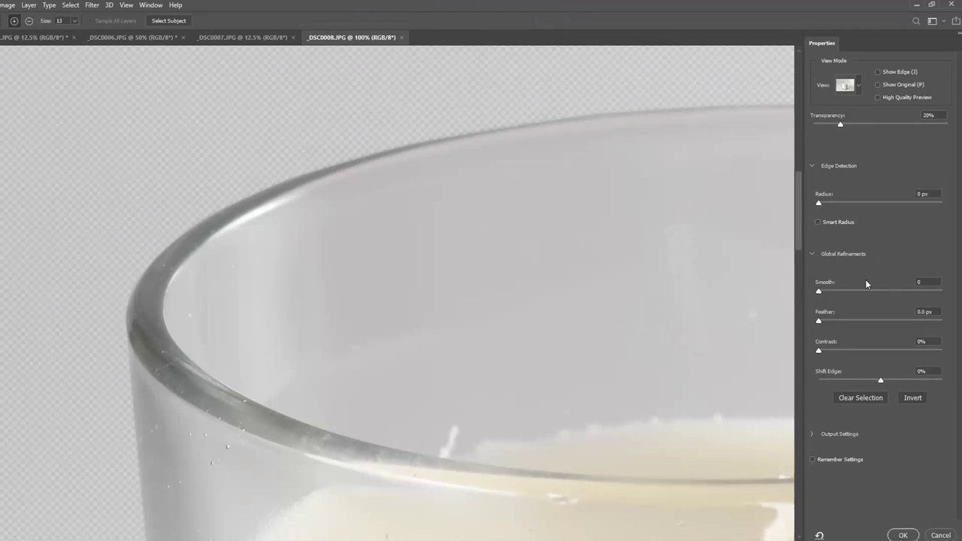
{"action": "left_click", "coordinate": [881, 290]}
{"action": "type", "text": "72"}
Step: Apply the refined selection and zoom out to see the whole outlined candle jar
{"action": "left_click", "coordinate": [899, 535]}
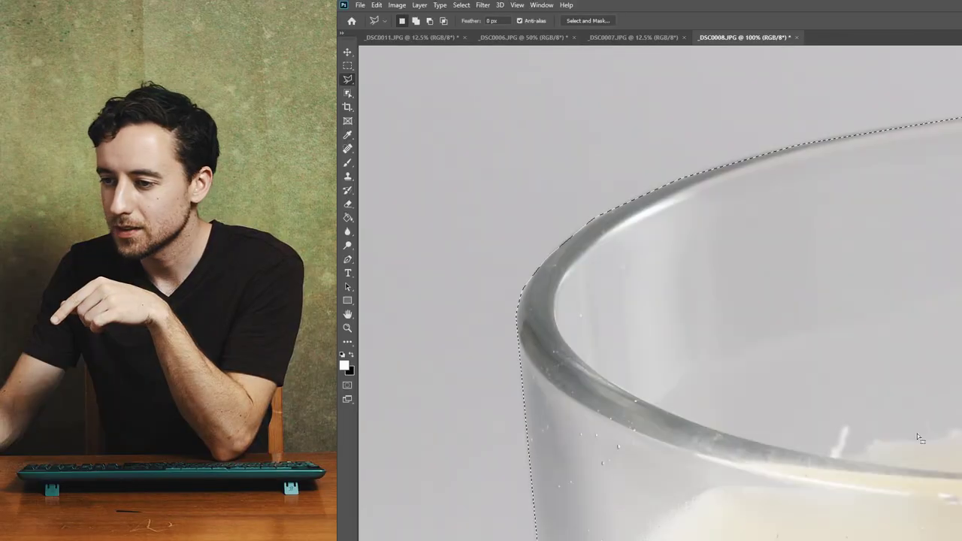
{"action": "key", "text": "ctrl+minus"}
{"action": "key", "text": "ctrl+minus"}
{"action": "key", "text": "ctrl+minus"}
{"action": "key", "text": "ctrl+minus"}
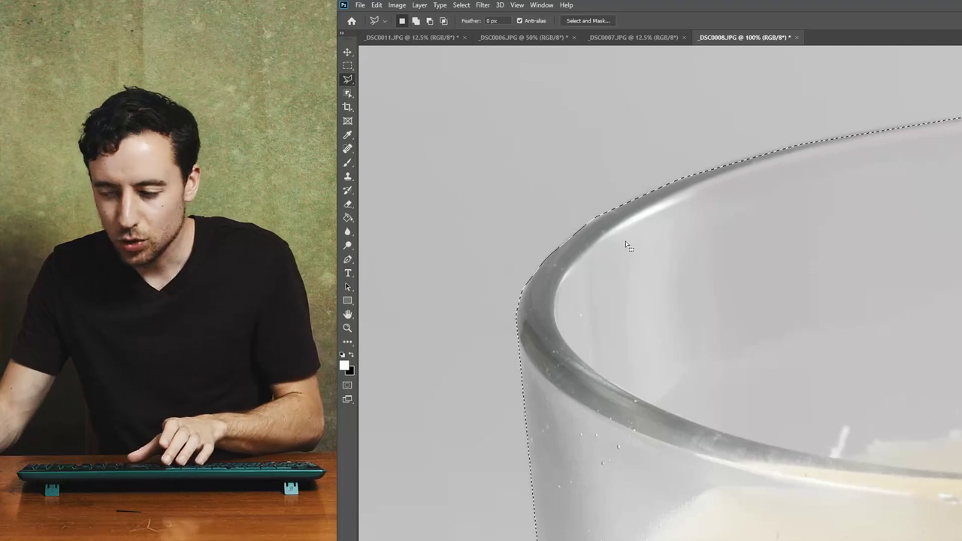
{"action": "key", "text": "ctrl+plus"}
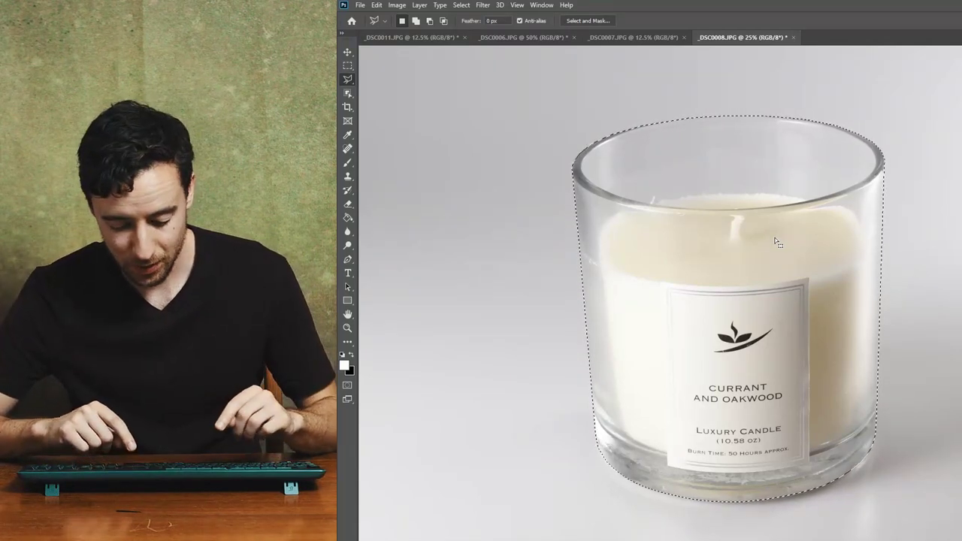
Step: Copy the candle selection to Layer 1 with Ctrl+J and hide the Background layer
{"action": "key", "text": "ctrl+j"}
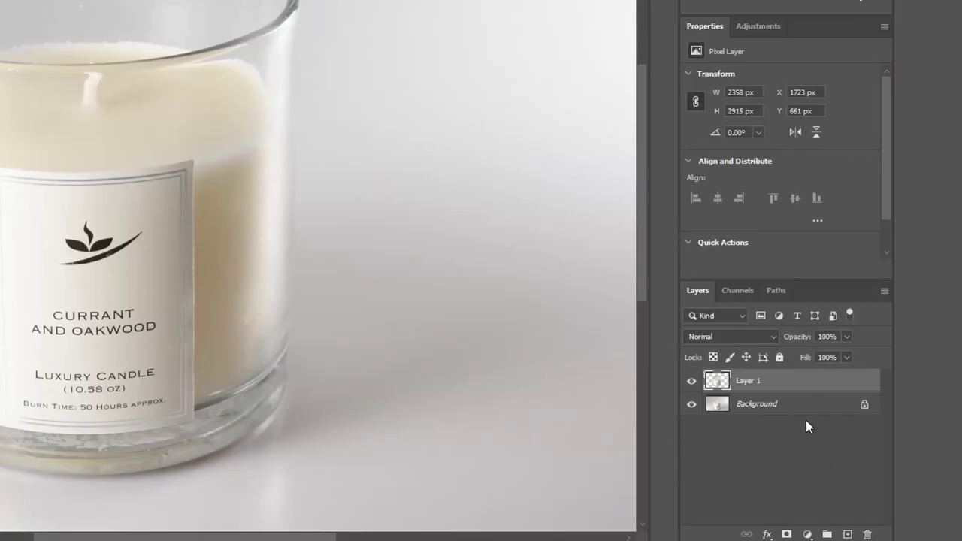
{"action": "left_click", "coordinate": [721, 410]}
{"action": "left_click", "coordinate": [723, 389]}
{"action": "left_click", "coordinate": [719, 412]}
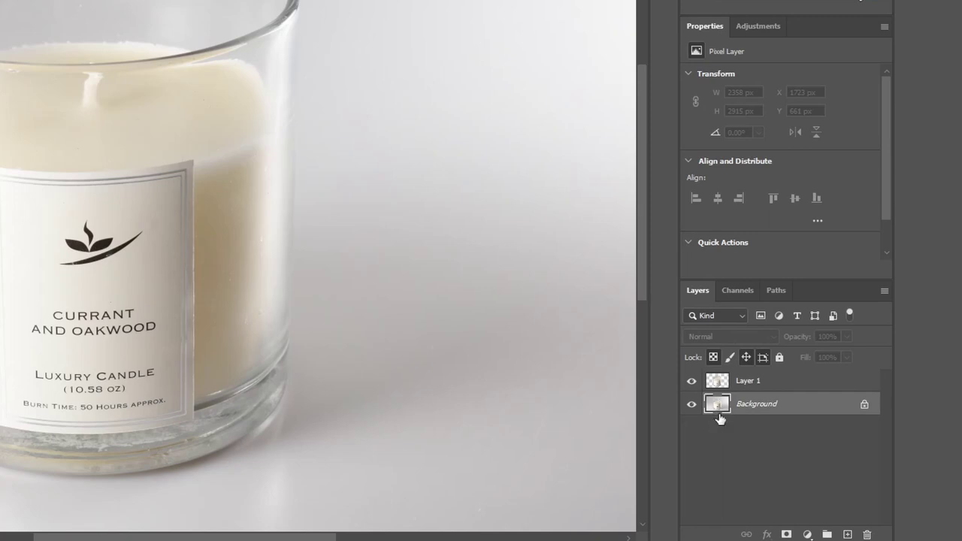
{"action": "left_click", "coordinate": [722, 387]}
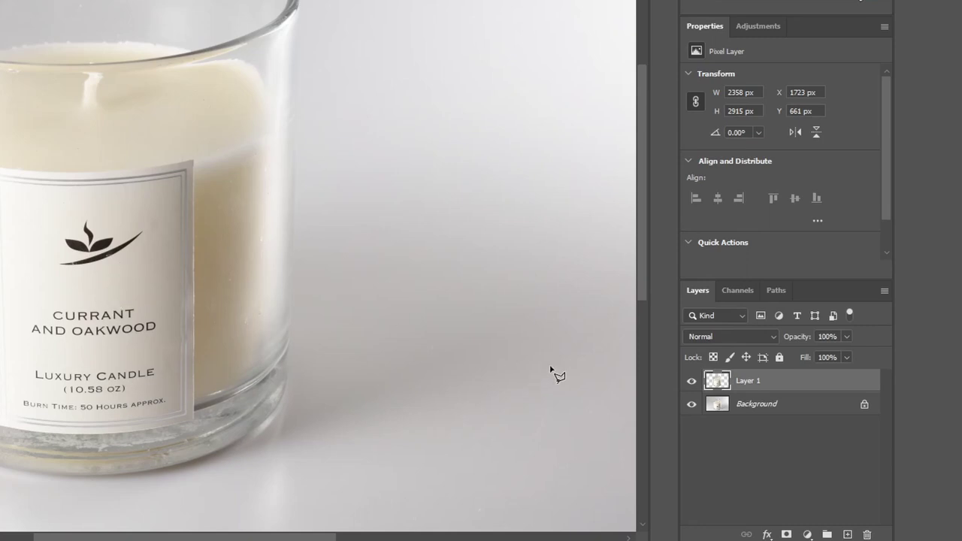
{"action": "left_click", "coordinate": [691, 407]}
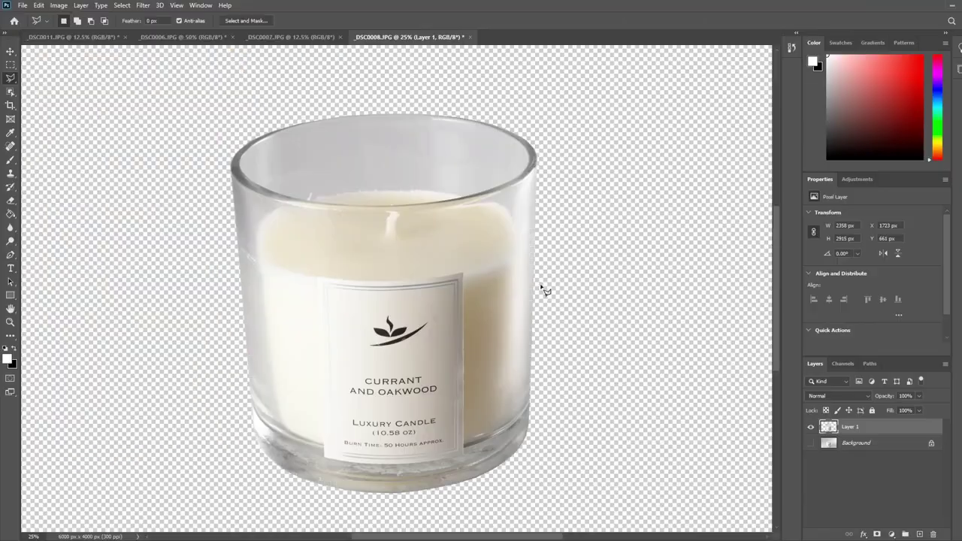
{"action": "key", "text": "ctrl+minus"}
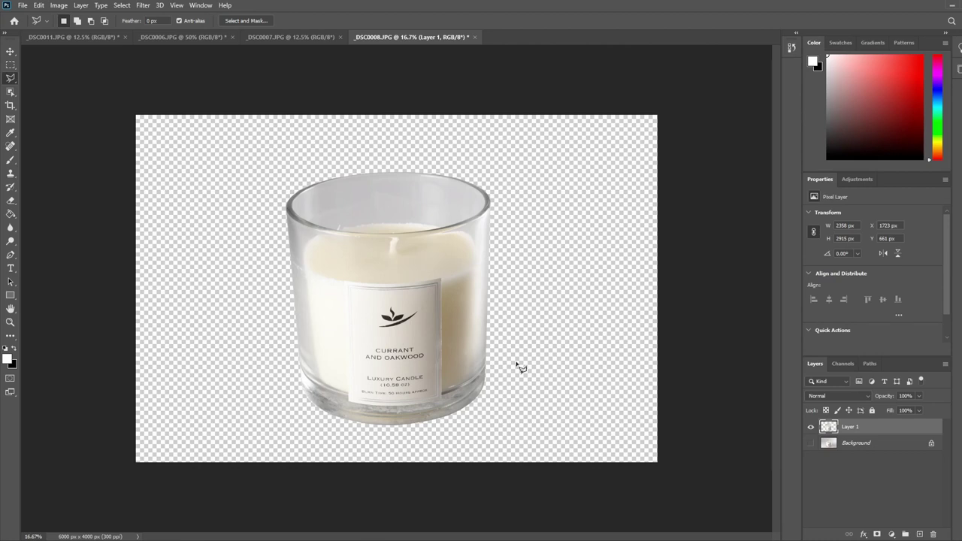
Step: Create a new blank layer via Layer > New > Layer, keeping the name Layer 2
{"action": "left_click", "coordinate": [82, 6]}
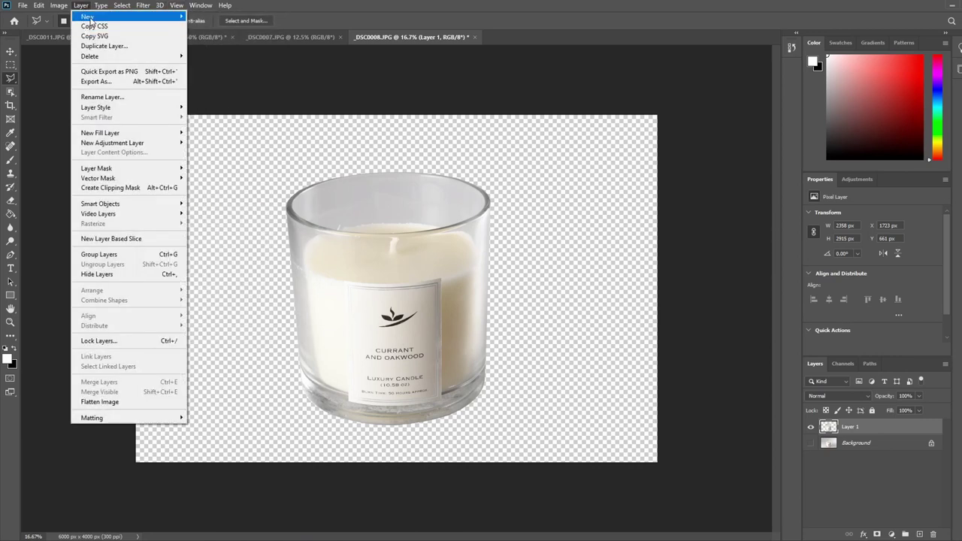
{"action": "mouse_move", "coordinate": [113, 18]}
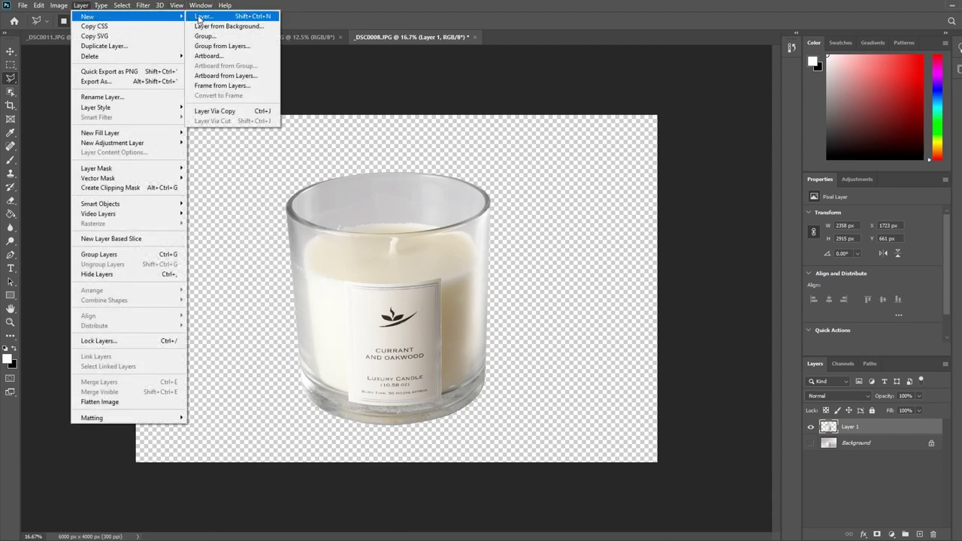
{"action": "left_click", "coordinate": [201, 17]}
{"action": "left_click", "coordinate": [584, 157]}
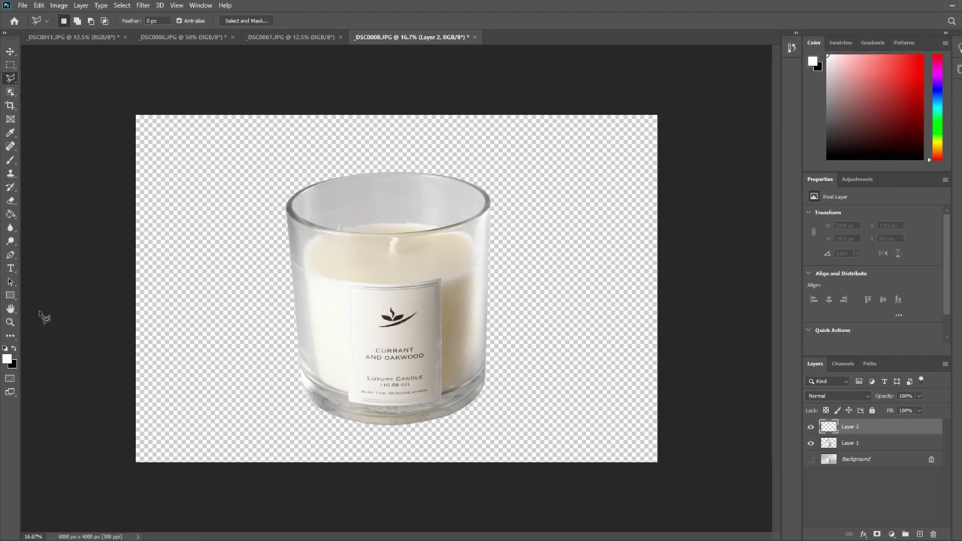
Step: Fill Layer 2 with white using the Paint Bucket and drag it below Layer 1
{"action": "left_click", "coordinate": [10, 215]}
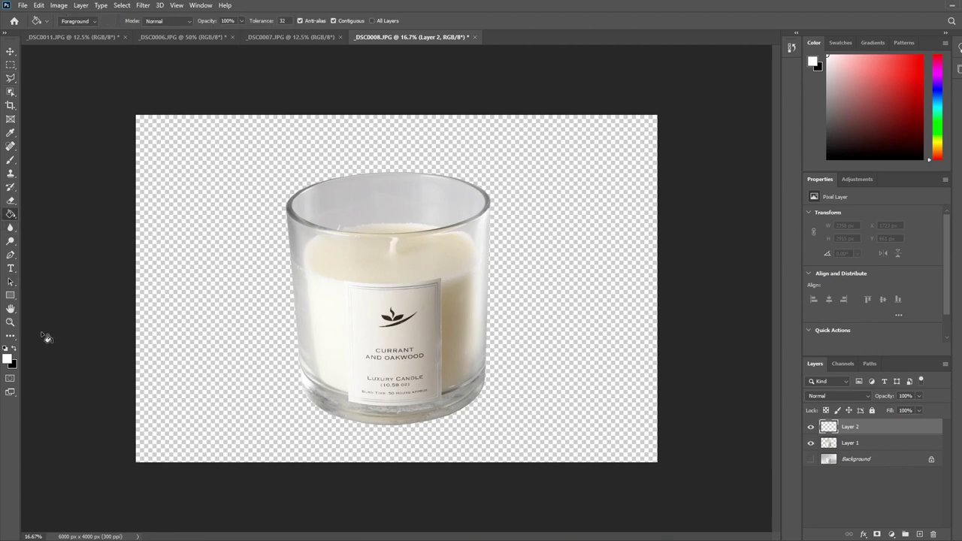
{"action": "left_click", "coordinate": [813, 62]}
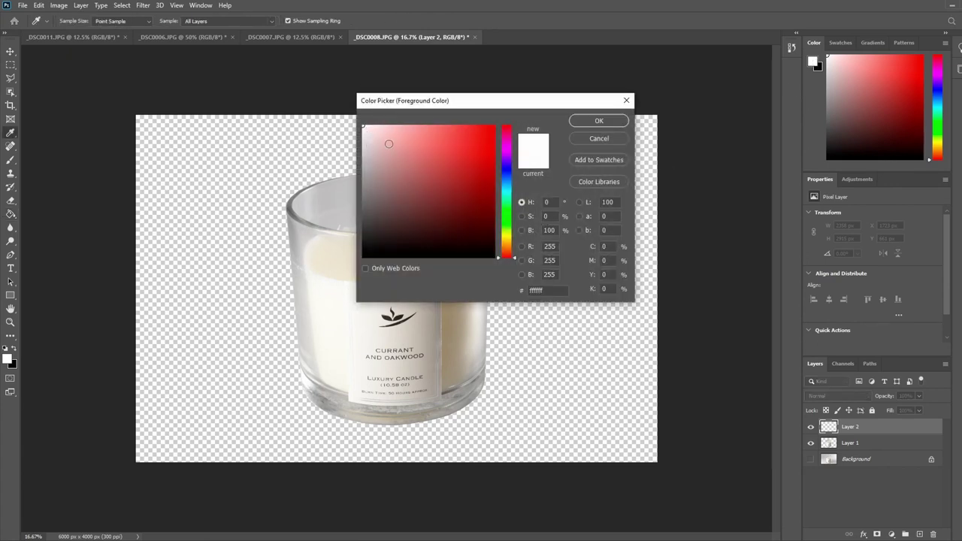
{"action": "left_click", "coordinate": [588, 136]}
{"action": "left_click", "coordinate": [212, 188]}
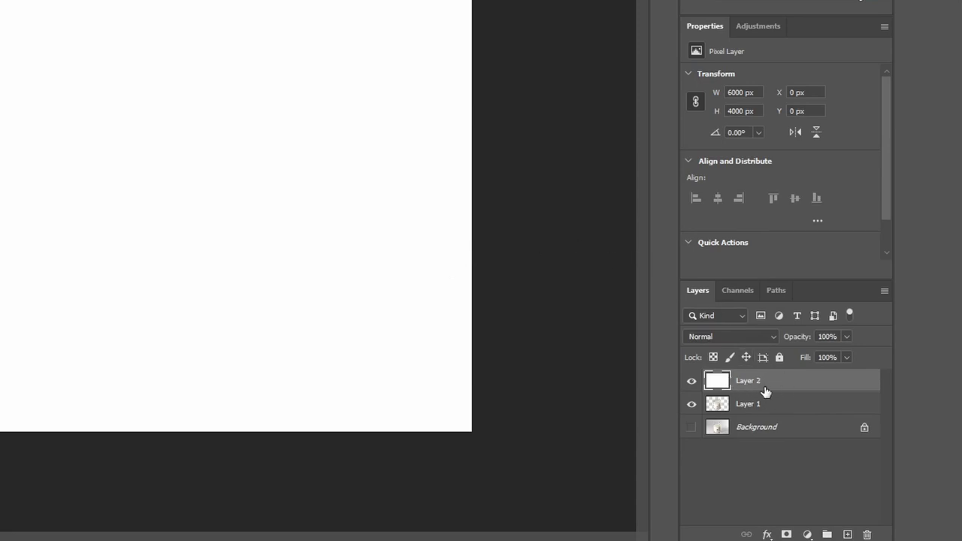
{"action": "left_click_drag", "start_coordinate": [773, 384], "coordinate": [767, 421]}
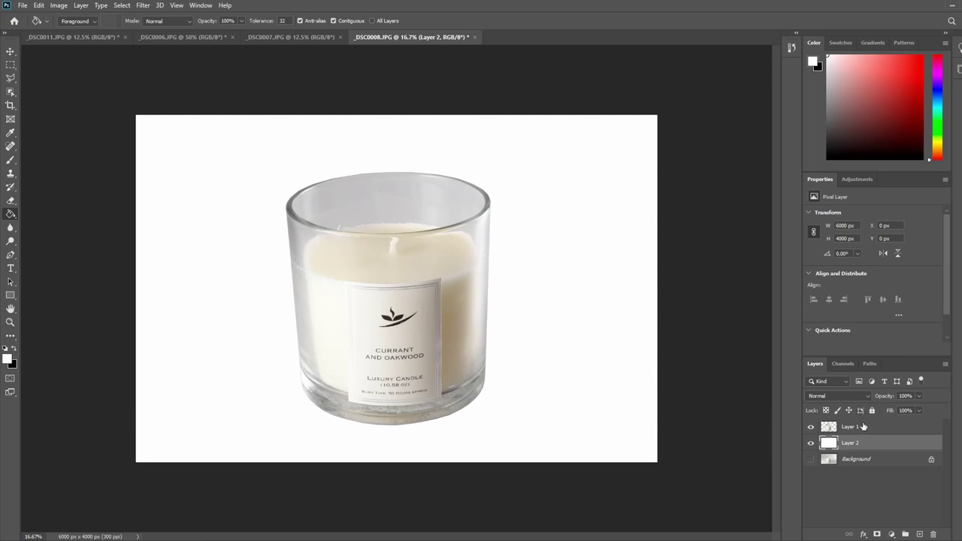
Step: Select the candle's Layer 1, try undoing a white fill, and enter Free Transform at 100%
{"action": "left_click", "coordinate": [864, 429]}
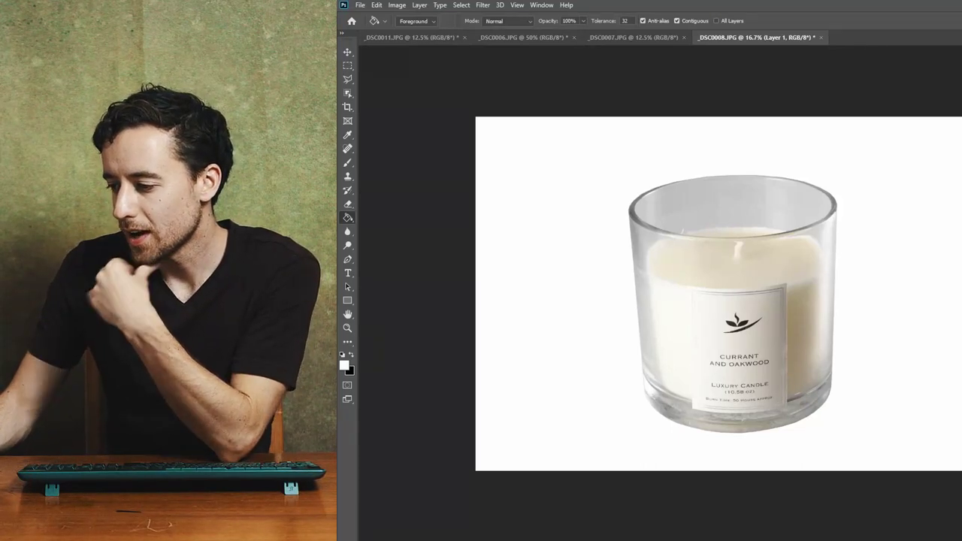
{"action": "key", "text": "ctrl+z"}
{"action": "key", "text": "ctrl+z"}
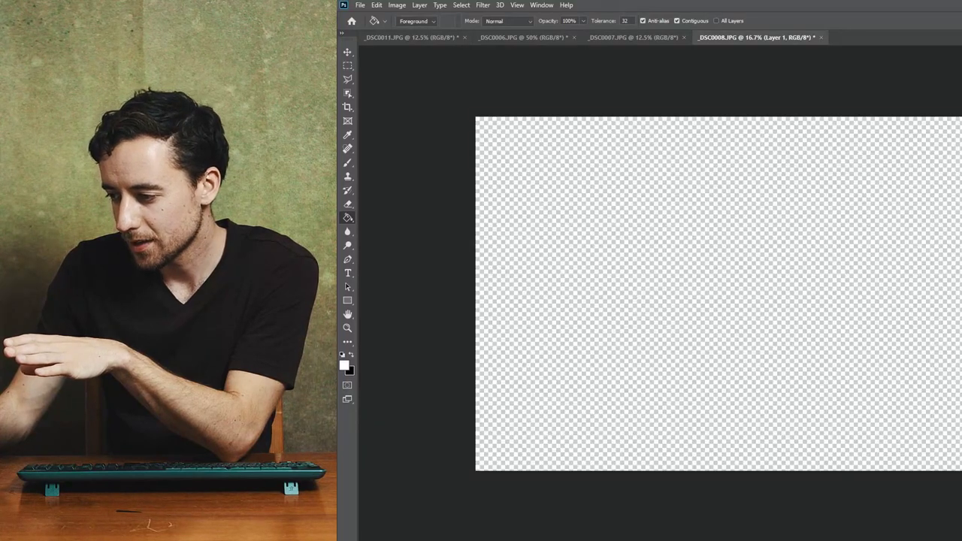
{"action": "key", "text": "ctrl+z"}
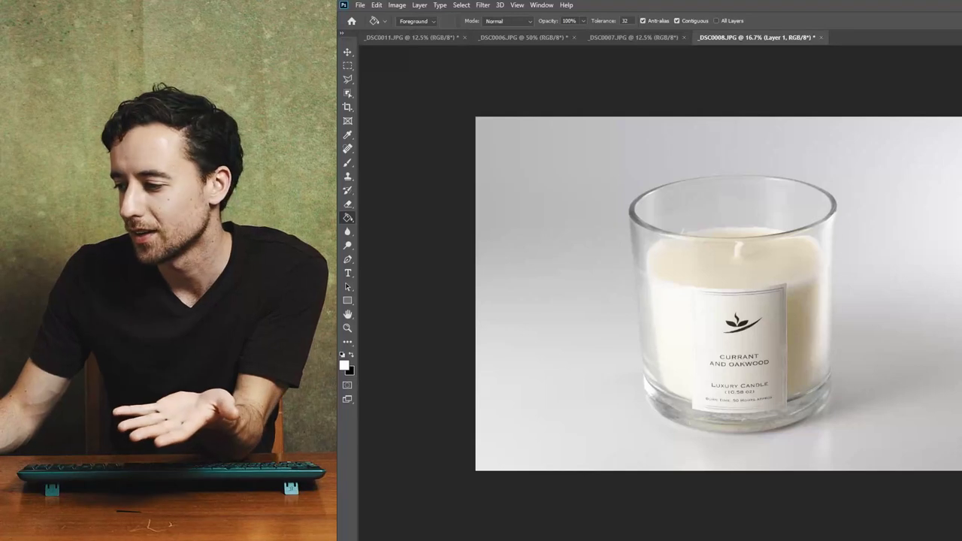
{"action": "key", "text": "alt+BackSpace"}
{"action": "key", "text": "ctrl+z"}
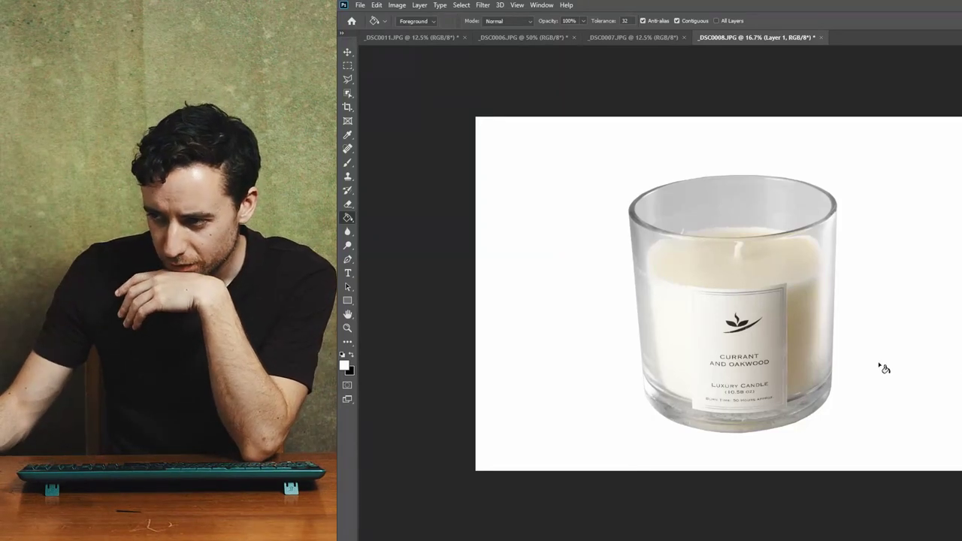
{"action": "left_click", "coordinate": [347, 53]}
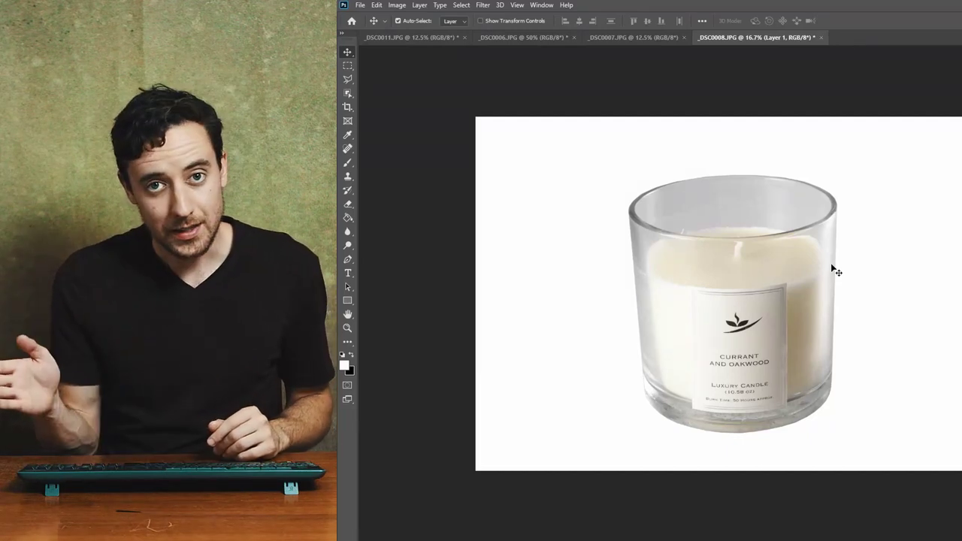
{"action": "key", "text": "ctrl+t"}
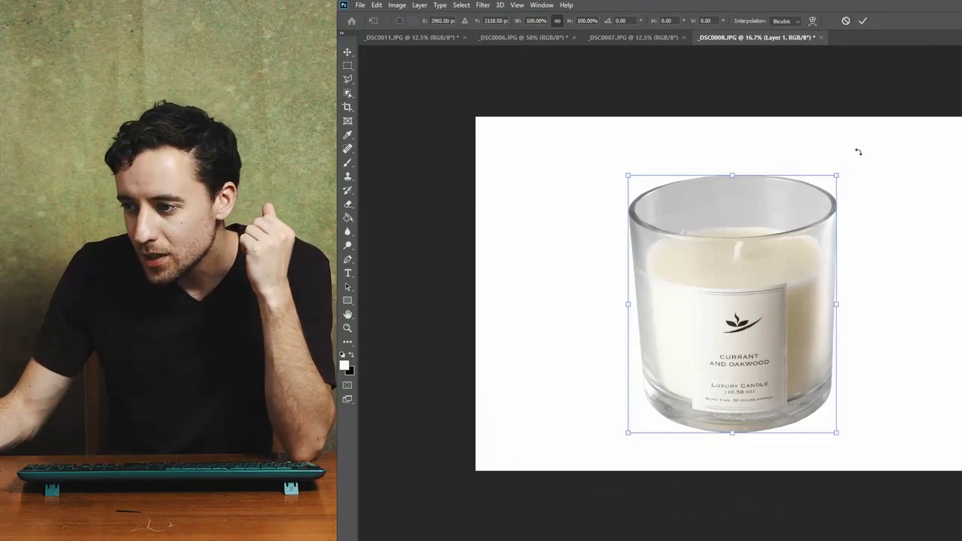
Step: Tilt the candle layer about 1° with Free Transform and commit the rotation
{"action": "left_click_drag", "start_coordinate": [858, 152], "coordinate": [860, 152]}
{"action": "left_click_drag", "start_coordinate": [860, 153], "coordinate": [861, 153]}
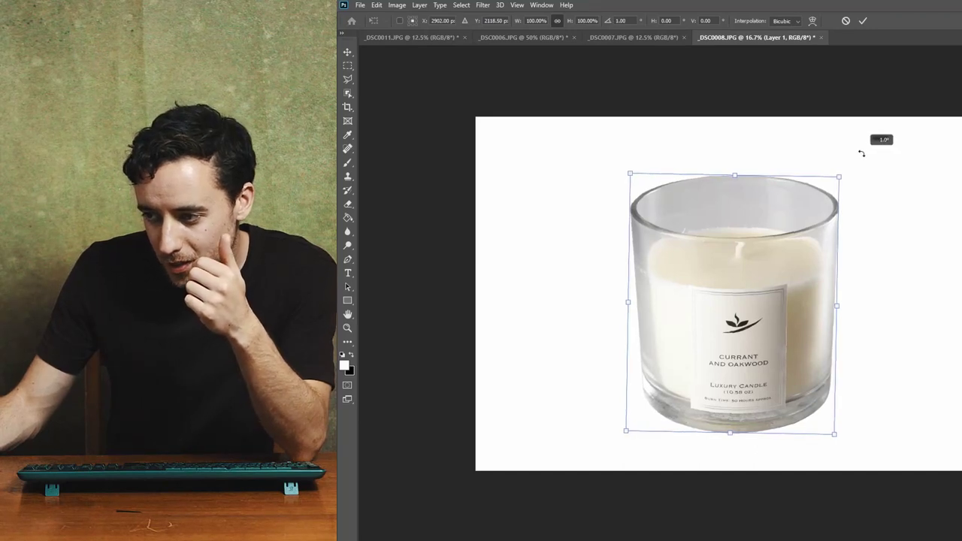
{"action": "key", "text": "Return"}
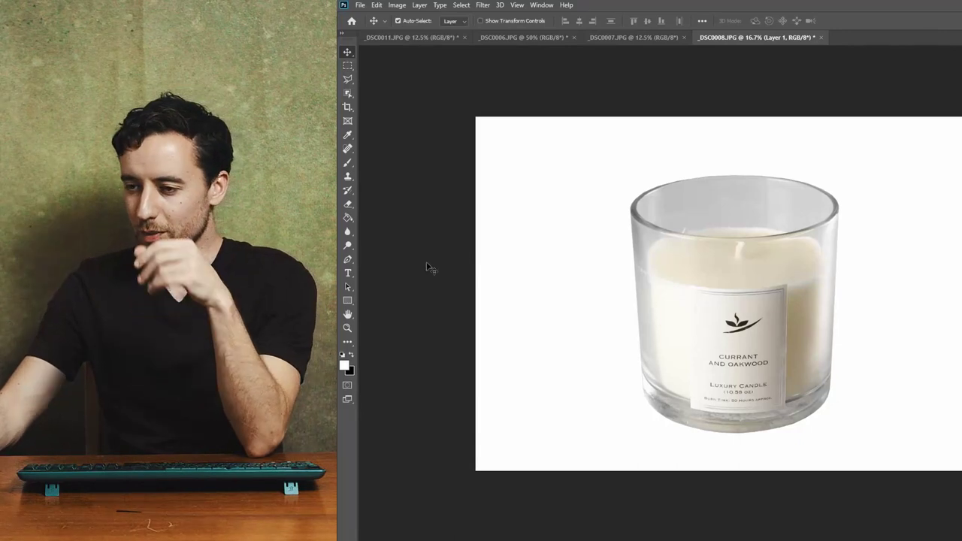
Step: Choose the Ellipse Tool and set the foreground colour to black (000000)
{"action": "left_click", "coordinate": [350, 300]}
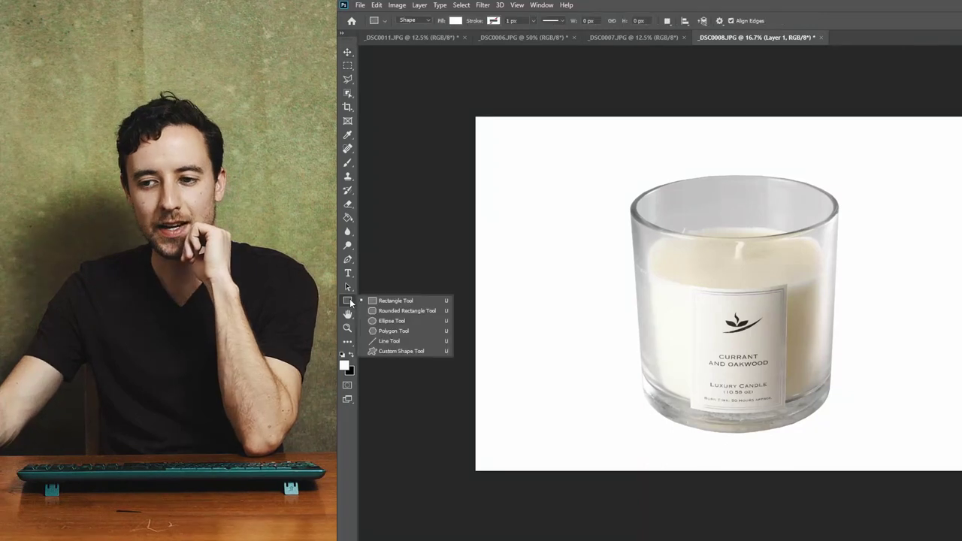
{"action": "left_click", "coordinate": [383, 322]}
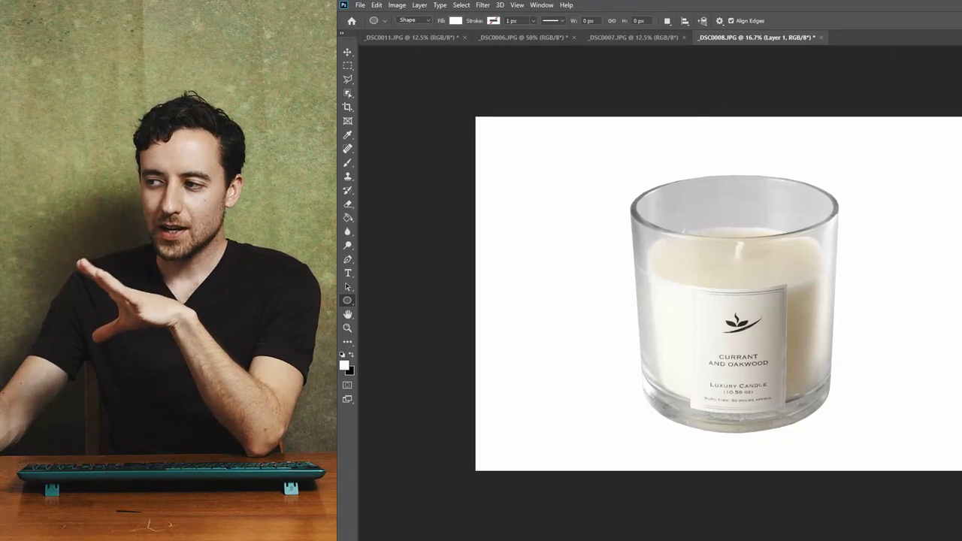
{"action": "left_click", "coordinate": [344, 365]}
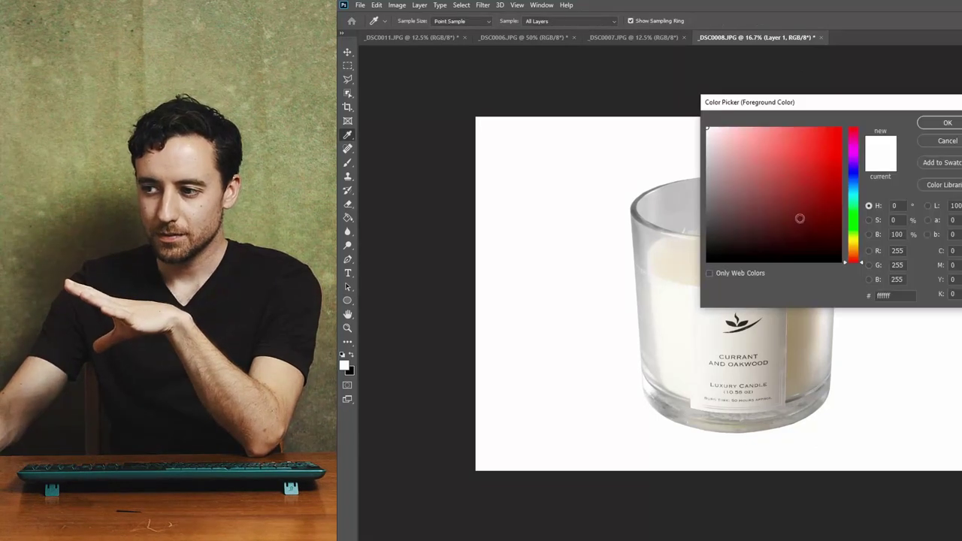
{"action": "left_click_drag", "start_coordinate": [799, 217], "coordinate": [865, 276]}
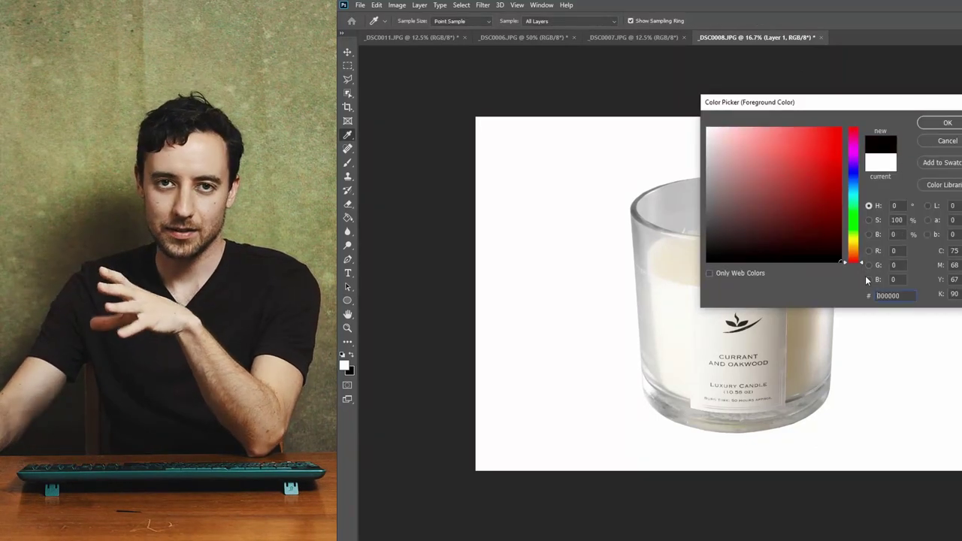
{"action": "left_click", "coordinate": [957, 123]}
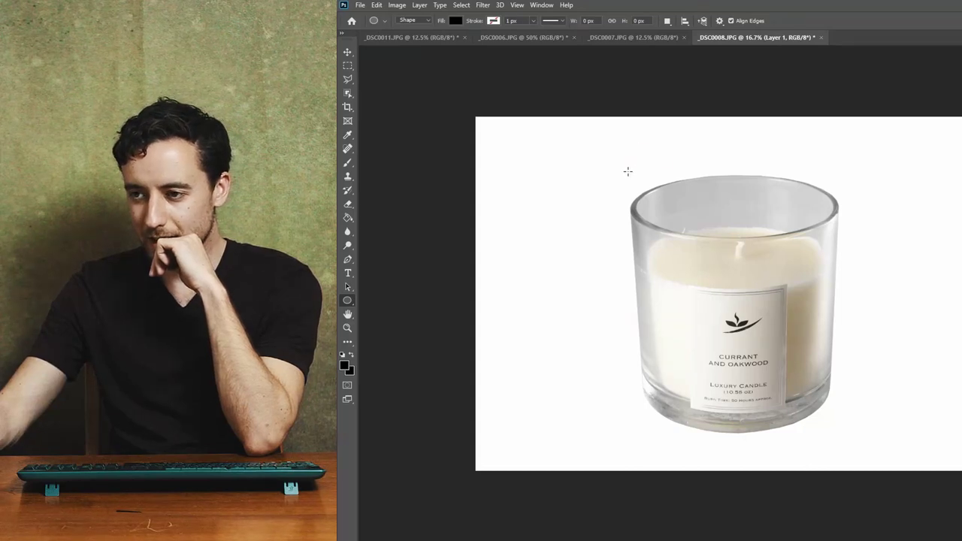
Step: Draw a black Ellipse 1 matching the candle's top opening and move it down to the base
{"action": "left_click_drag", "start_coordinate": [627, 172], "coordinate": [832, 233]}
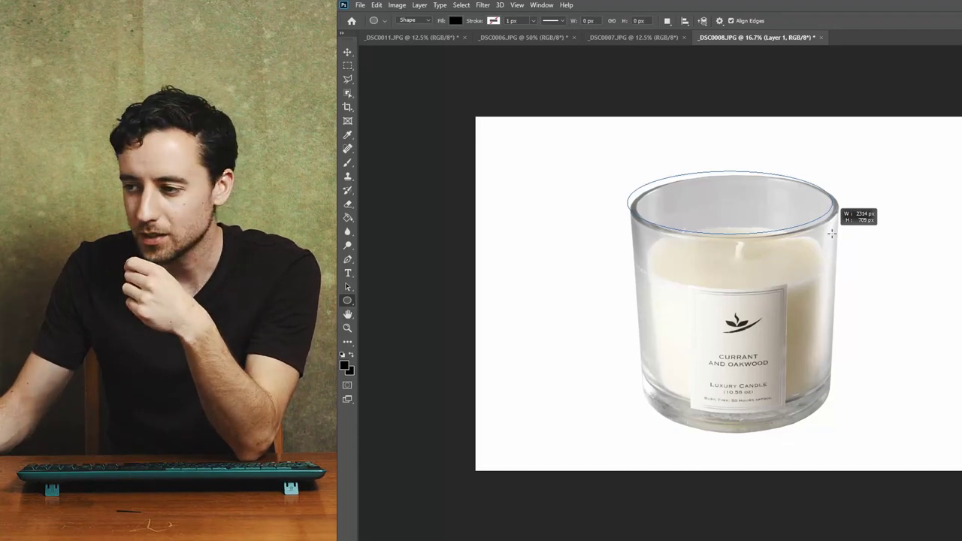
{"action": "left_click_drag", "start_coordinate": [832, 233], "coordinate": [832, 233]}
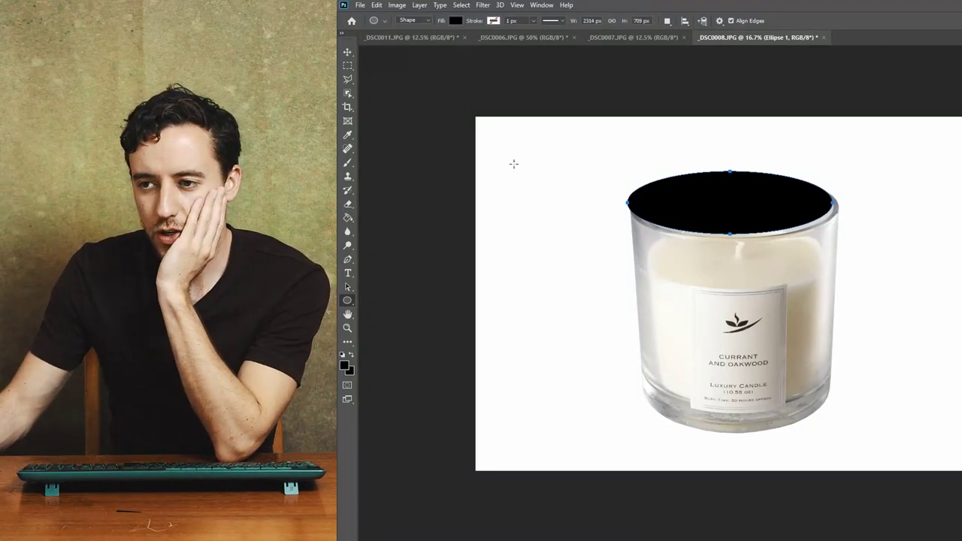
{"action": "left_click", "coordinate": [348, 53]}
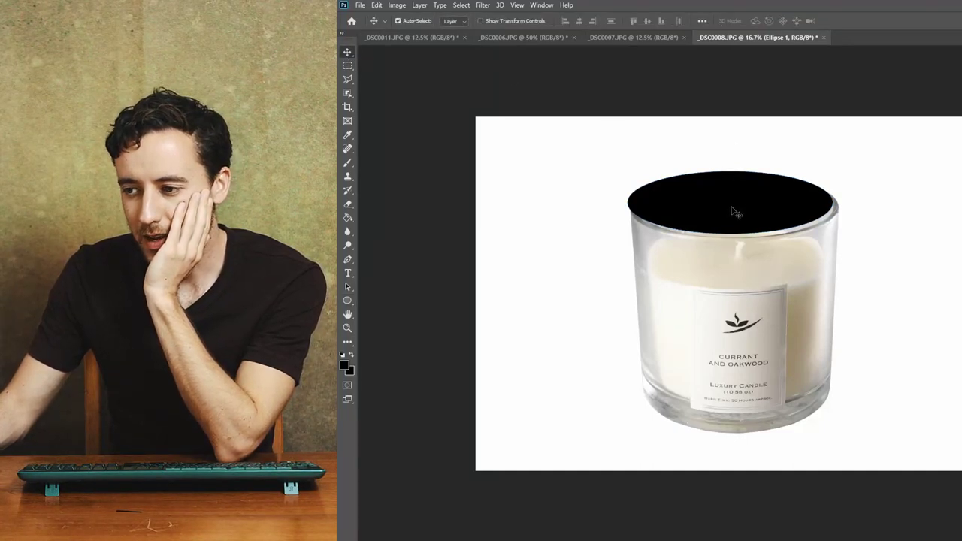
{"action": "left_click_drag", "start_coordinate": [735, 212], "coordinate": [750, 402]}
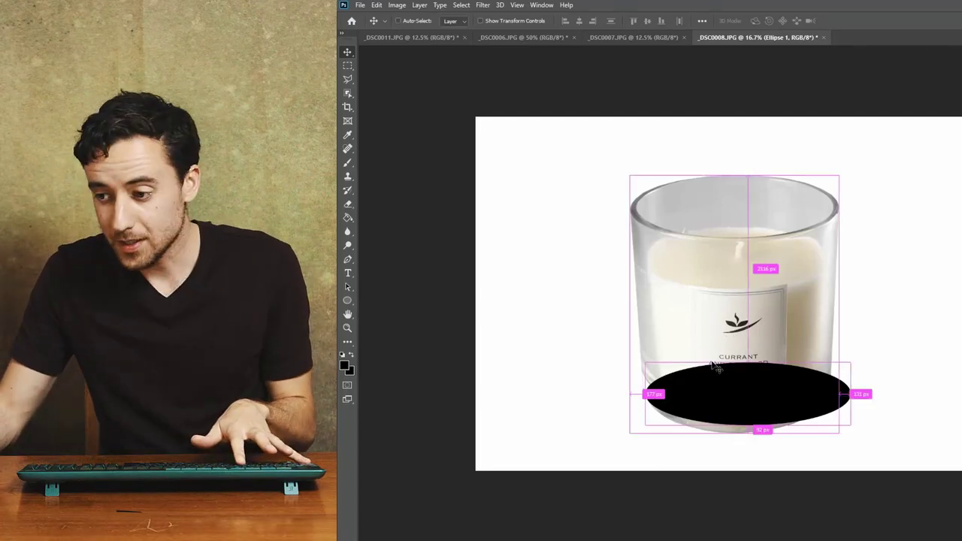
Step: Transform Ellipse 1 narrower and taller to 2020.29 × 882.37 px under the glass
{"action": "key", "text": "ctrl+t"}
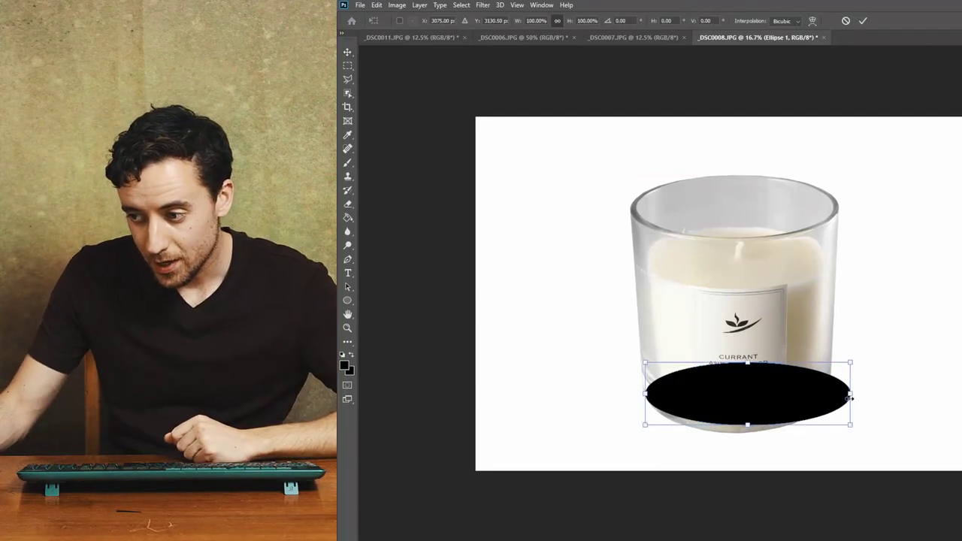
{"action": "left_click_drag", "start_coordinate": [852, 393], "coordinate": [829, 389]}
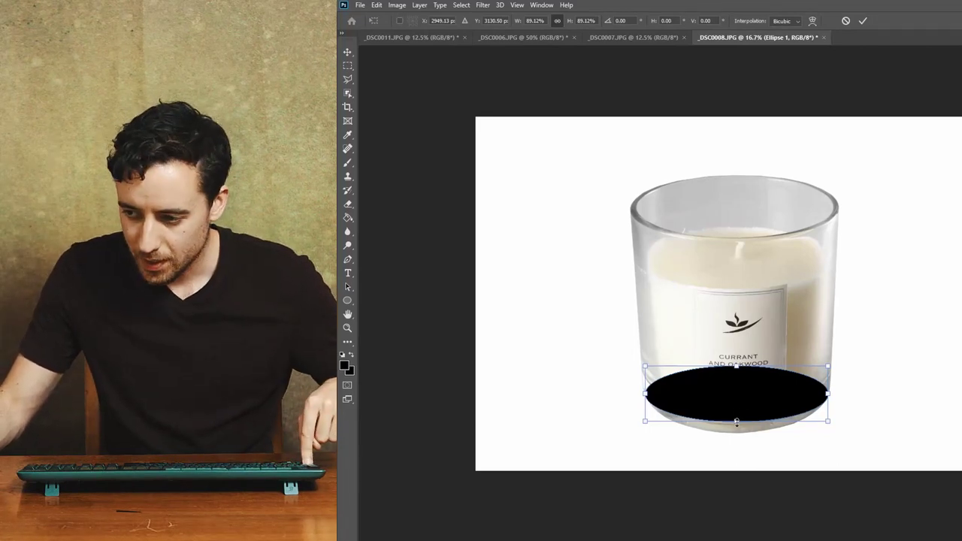
{"action": "left_click_drag", "start_coordinate": [737, 422], "coordinate": [736, 433]}
{"action": "mouse_move", "coordinate": [646, 400]}
{"action": "left_mouse_down"}
{"action": "mouse_move", "coordinate": [656, 399]}
{"action": "mouse_move", "coordinate": [645, 400]}
{"action": "left_mouse_up"}
{"action": "left_click_drag", "start_coordinate": [827, 398], "coordinate": [825, 399]}
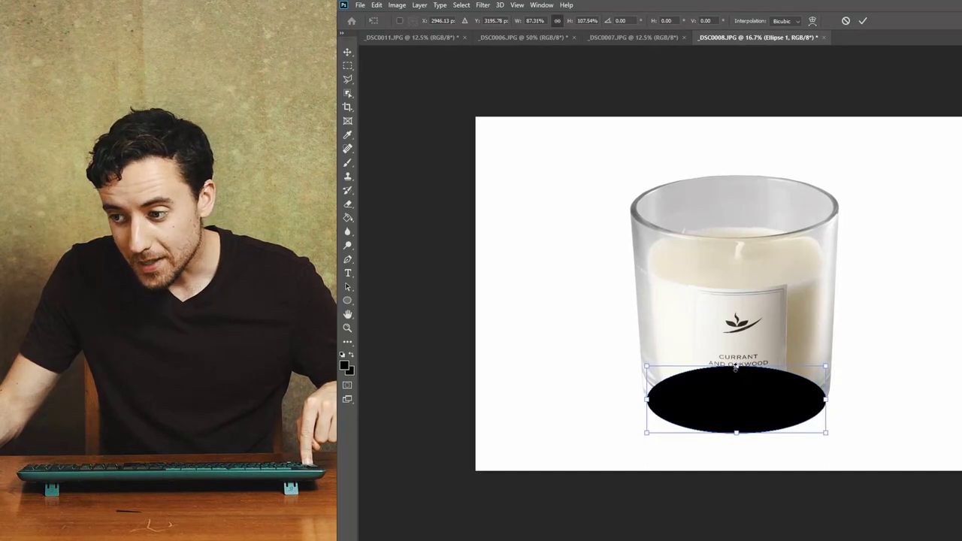
{"action": "left_click_drag", "start_coordinate": [736, 367], "coordinate": [736, 356]}
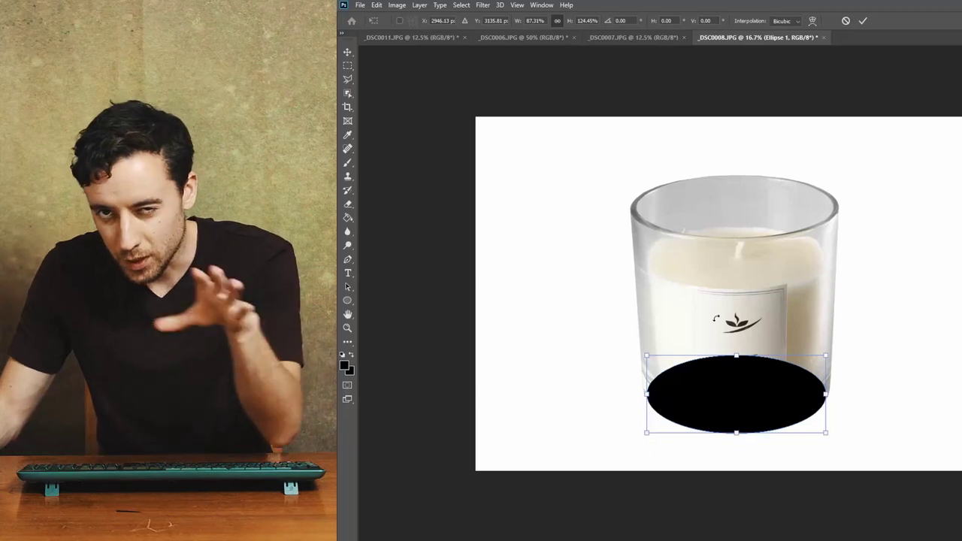
{"action": "key", "text": "Return"}
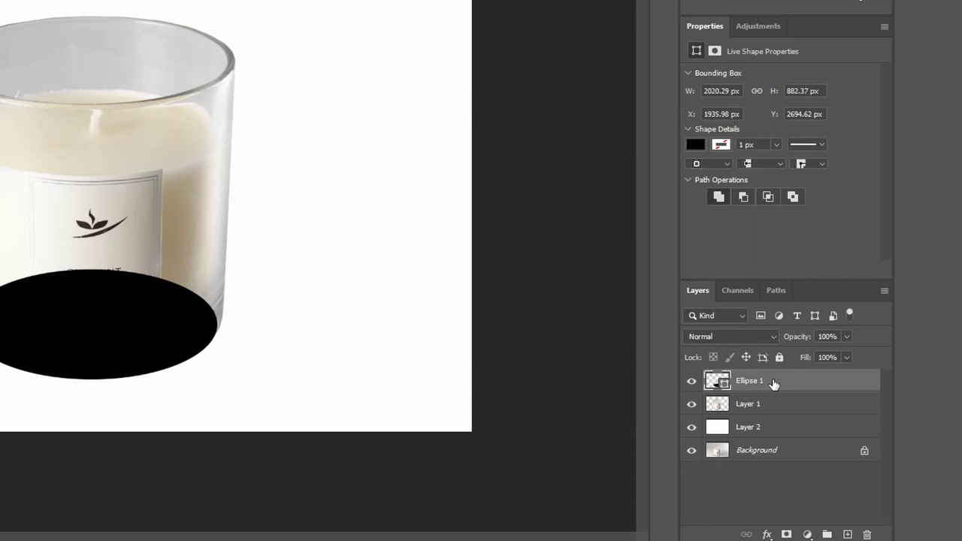
Step: Move Ellipse 1 below the candle's Layer 1 and rasterize it
{"action": "left_click_drag", "start_coordinate": [773, 384], "coordinate": [775, 414]}
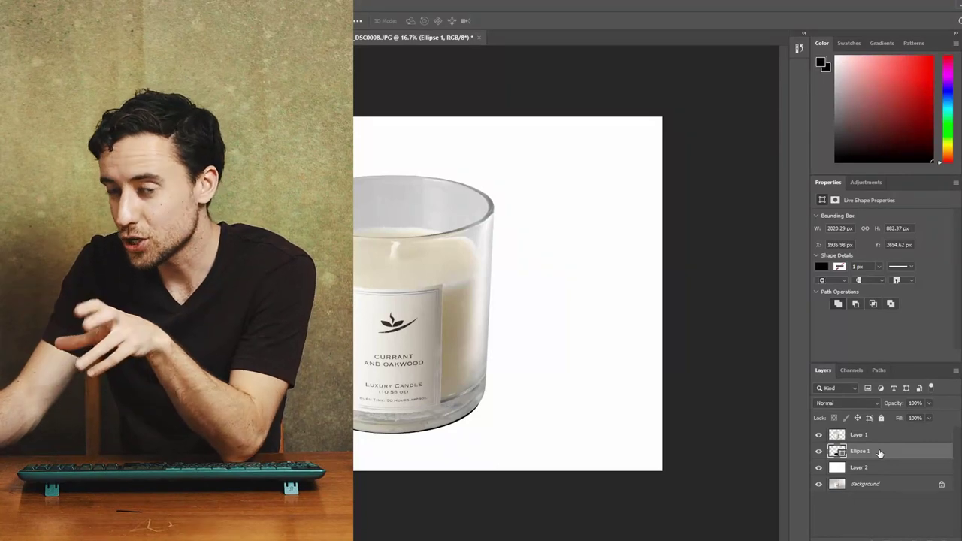
{"action": "right_click", "coordinate": [881, 453]}
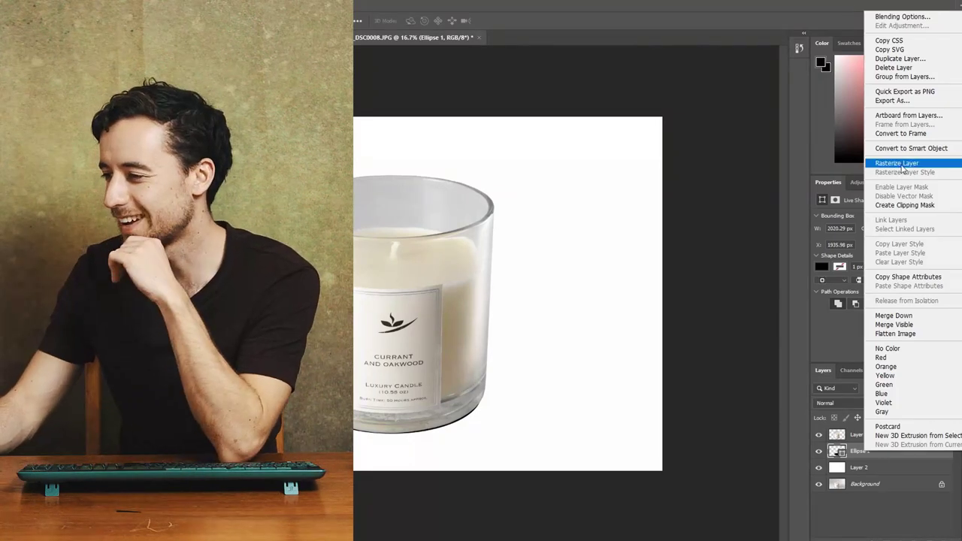
{"action": "left_click", "coordinate": [899, 163]}
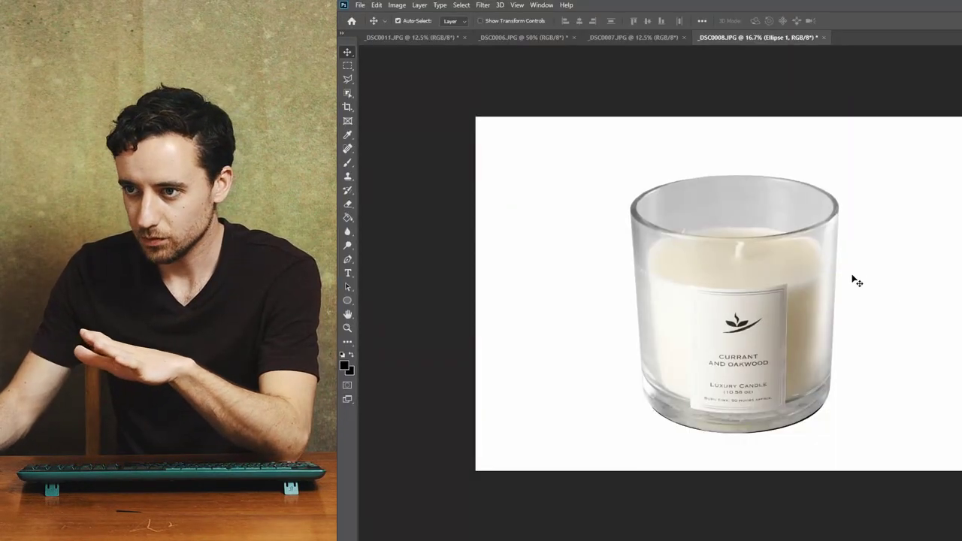
Step: Blur Ellipse 1 with a 64-pixel Gaussian Blur radius into a soft shadow
{"action": "left_click", "coordinate": [484, 5]}
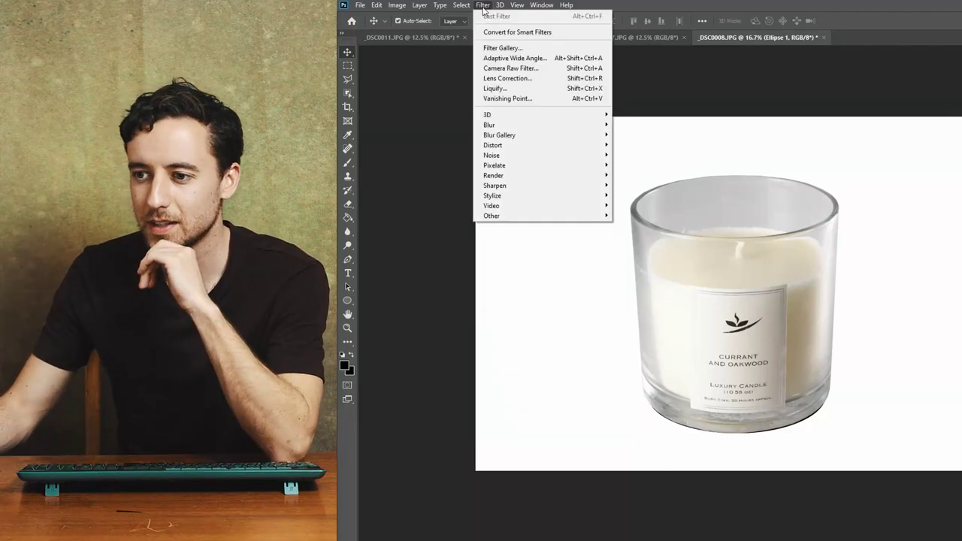
{"action": "mouse_move", "coordinate": [523, 118]}
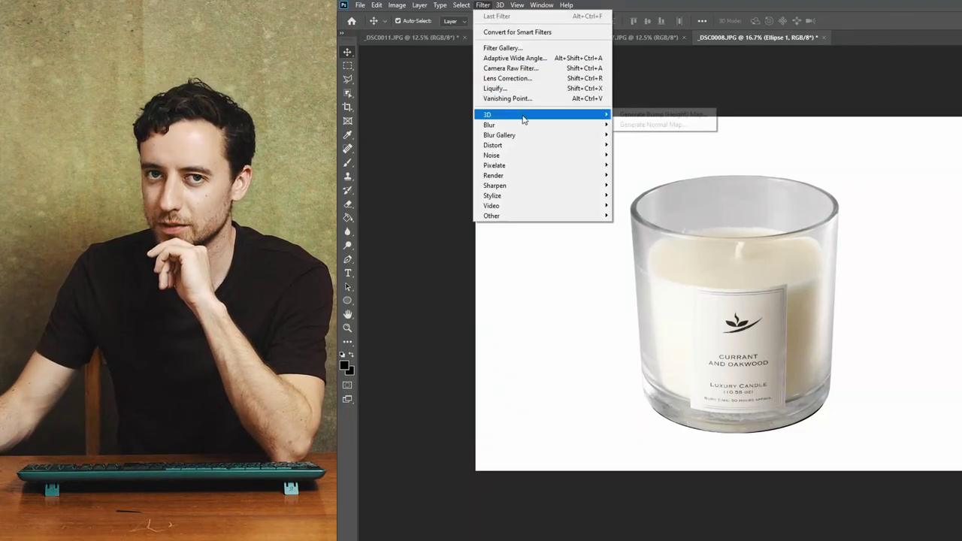
{"action": "mouse_move", "coordinate": [490, 127]}
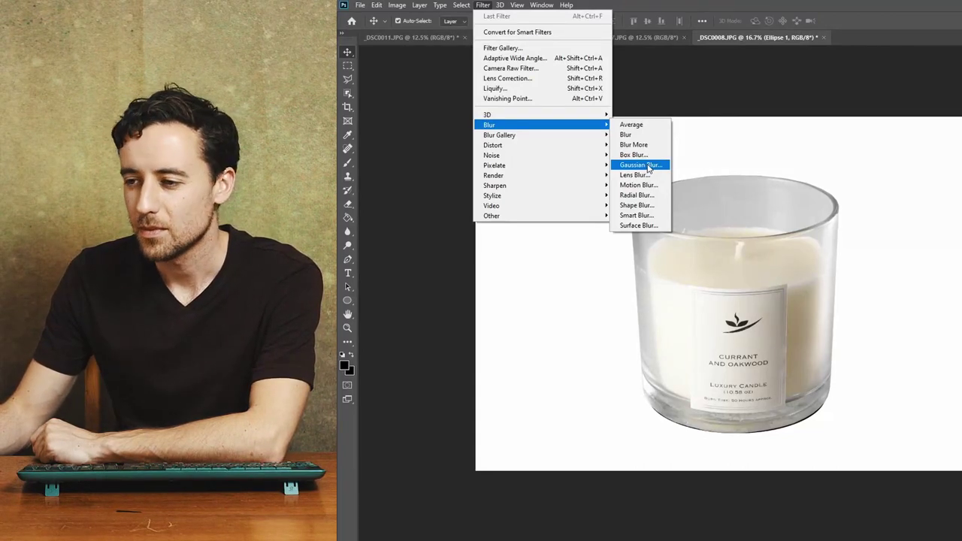
{"action": "left_click", "coordinate": [648, 165]}
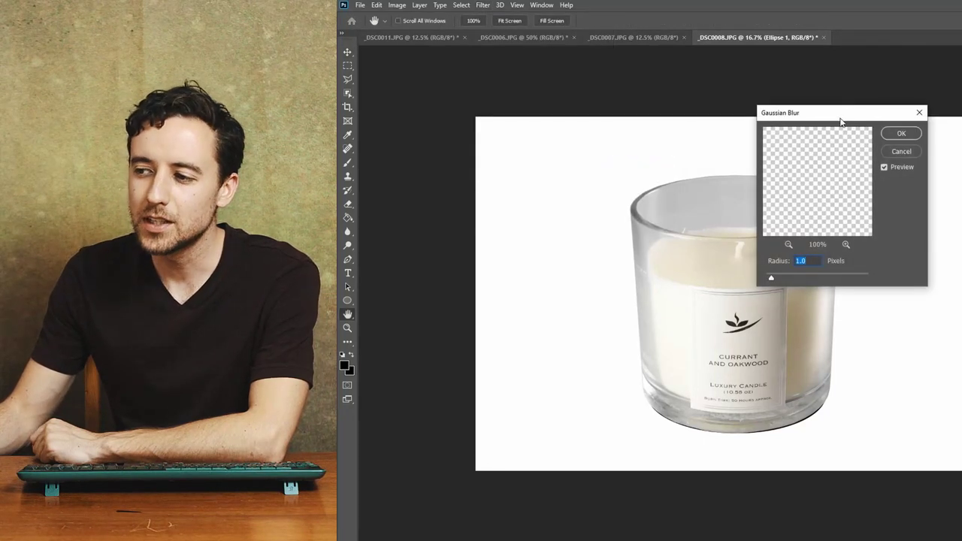
{"action": "left_click_drag", "start_coordinate": [840, 121], "coordinate": [961, 105]}
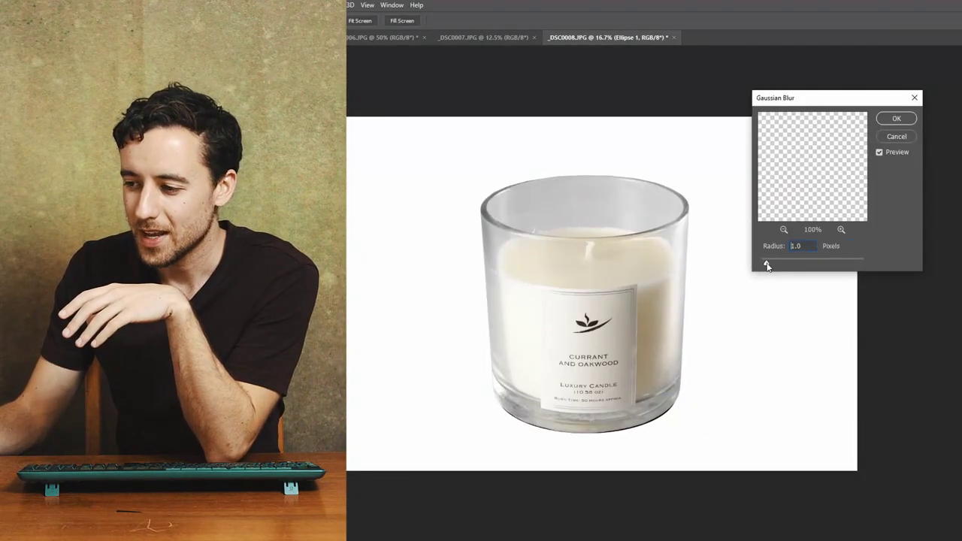
{"action": "left_click_drag", "start_coordinate": [767, 264], "coordinate": [801, 265]}
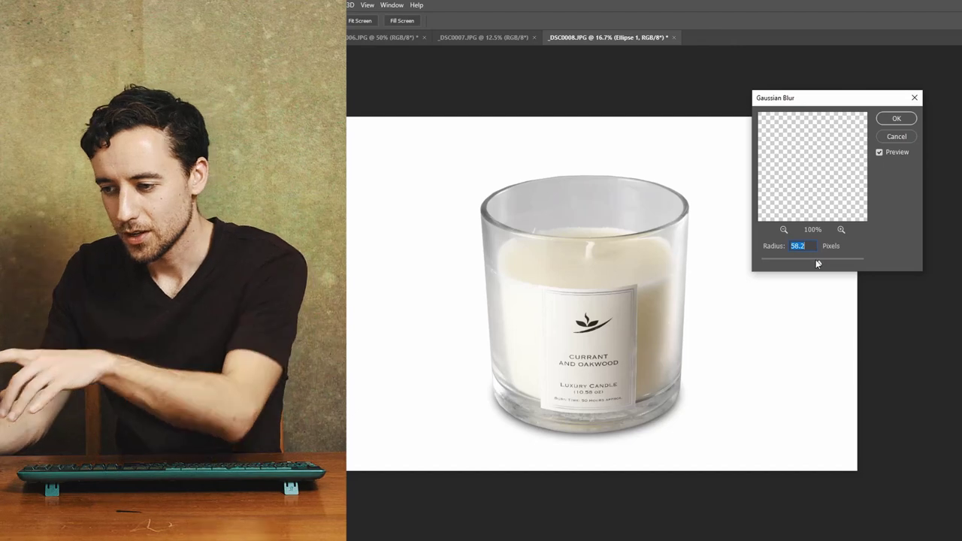
{"action": "mouse_move", "coordinate": [824, 265]}
{"action": "left_mouse_down"}
{"action": "mouse_move", "coordinate": [839, 264]}
{"action": "mouse_move", "coordinate": [783, 263]}
{"action": "mouse_move", "coordinate": [859, 262]}
{"action": "mouse_move", "coordinate": [819, 265]}
{"action": "left_mouse_up"}
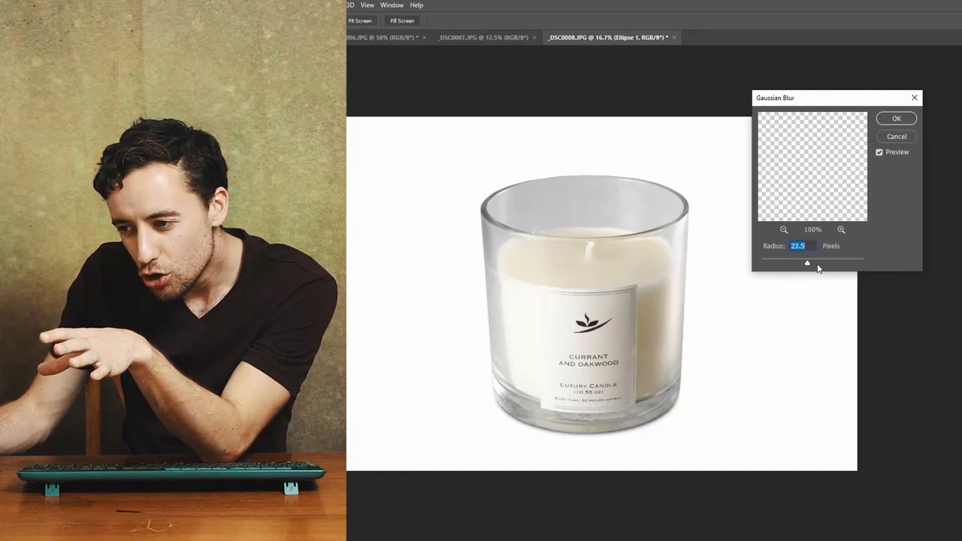
{"action": "left_click", "coordinate": [824, 264]}
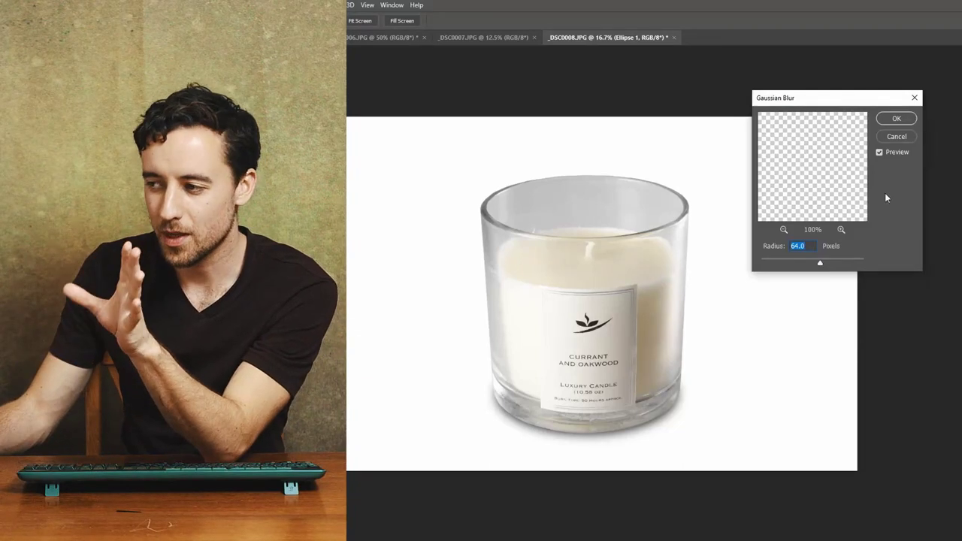
{"action": "left_click", "coordinate": [897, 119]}
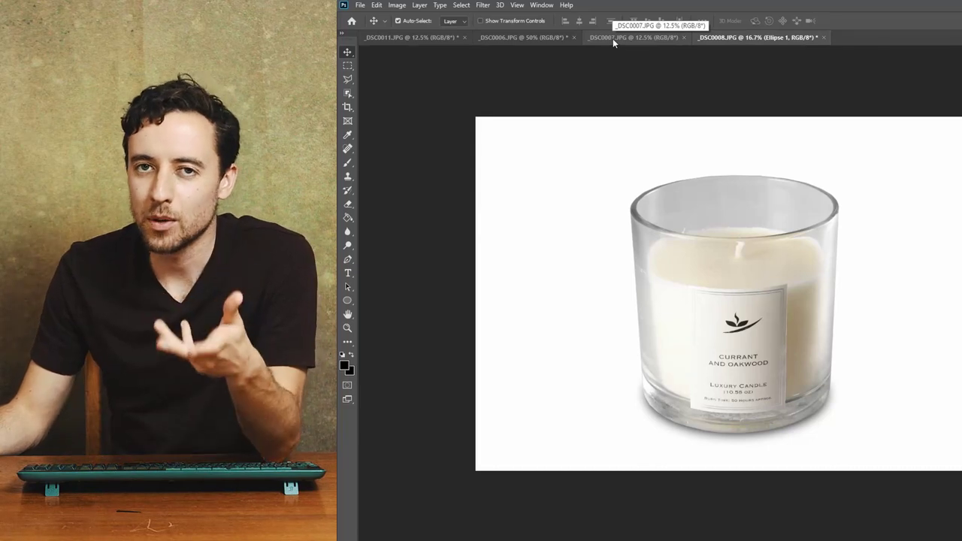
{"action": "left_click", "coordinate": [611, 39]}
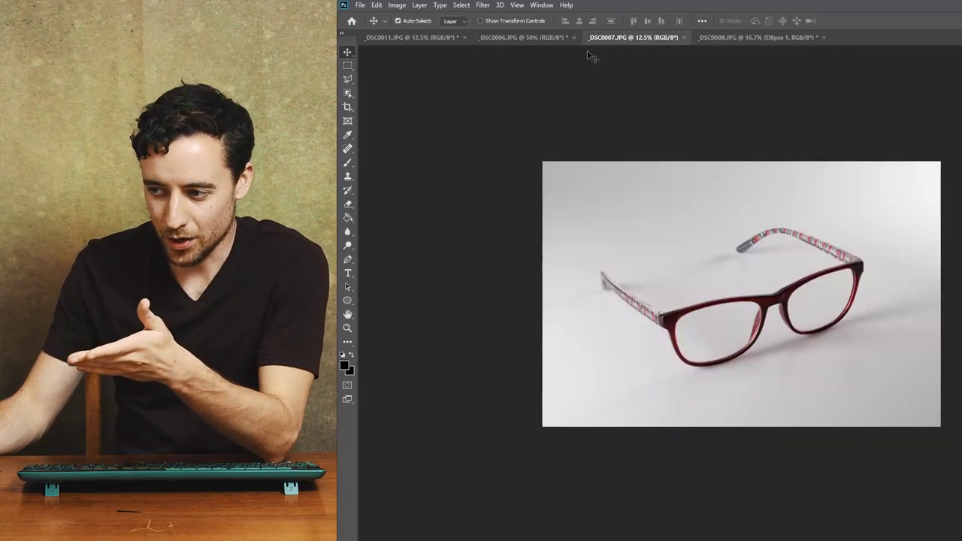
{"action": "left_click", "coordinate": [530, 40]}
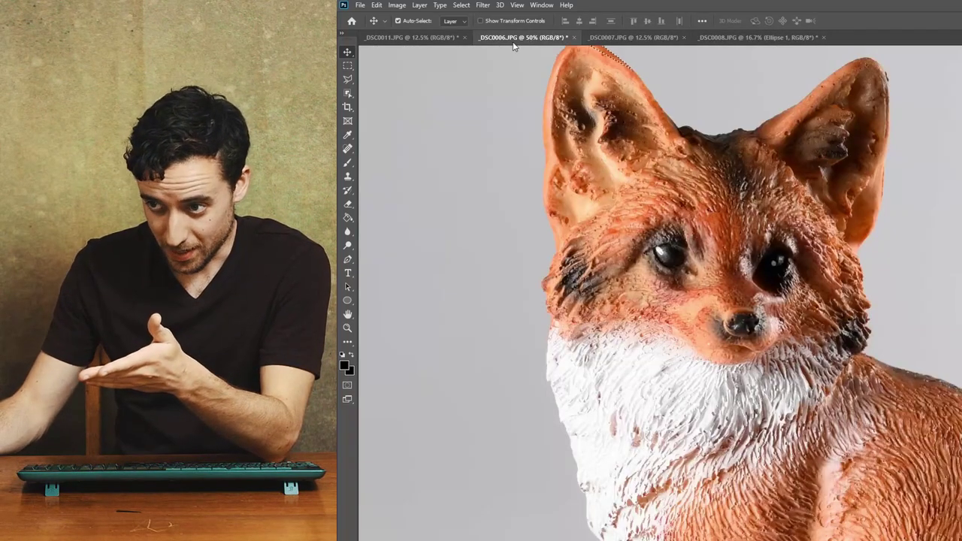
{"action": "left_click", "coordinate": [438, 39]}
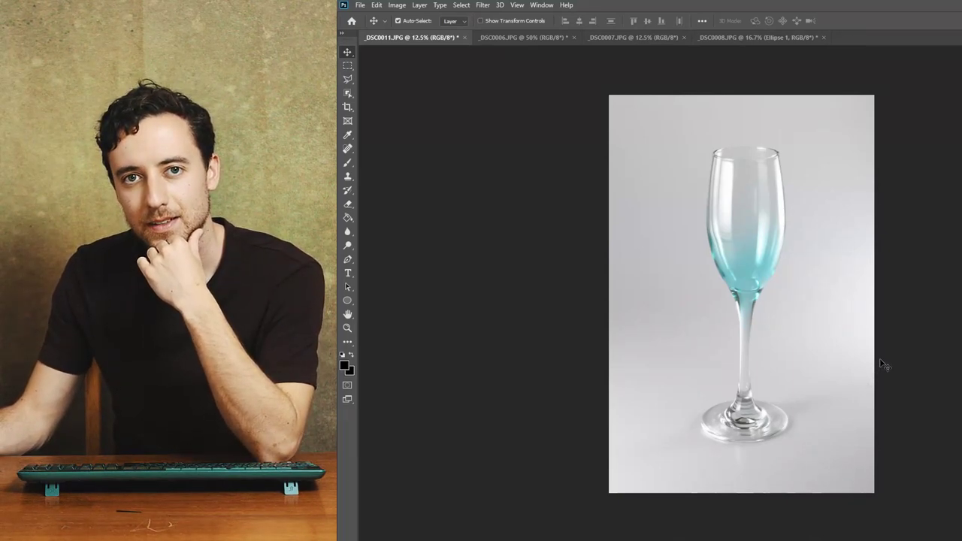
{"action": "left_click", "coordinate": [771, 38]}
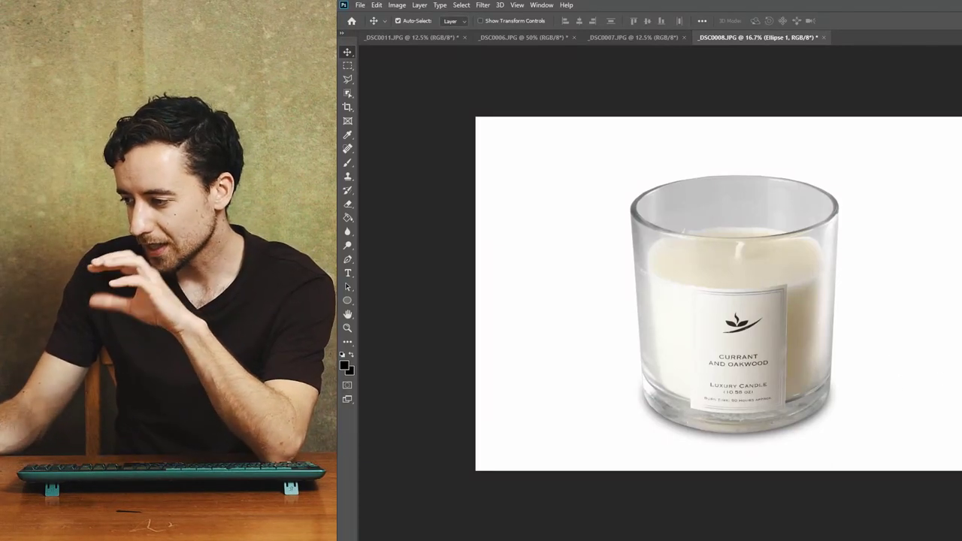
Step: Select the candle's Layer 1 and bring up the Image > Adjustments menu
{"action": "left_click", "coordinate": [864, 434]}
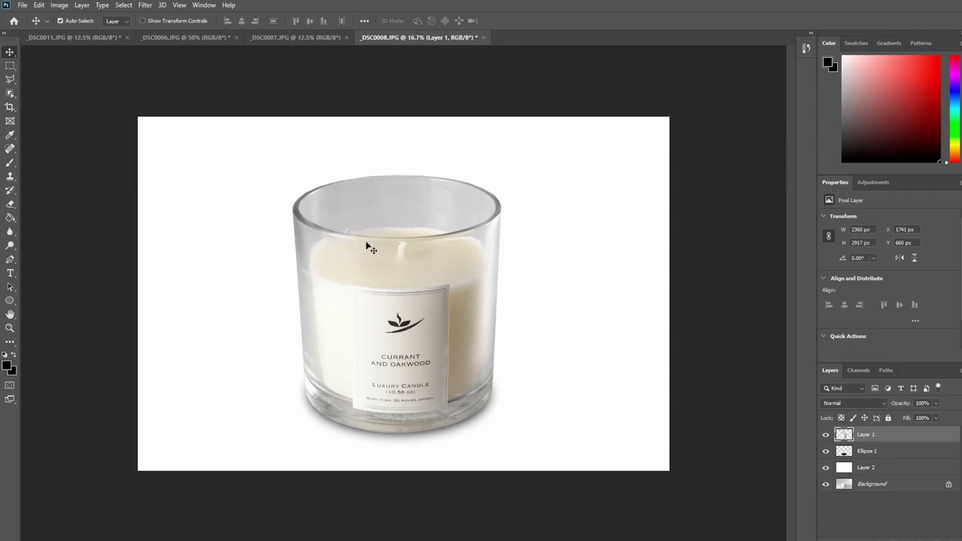
{"action": "left_click", "coordinate": [60, 5]}
{"action": "mouse_move", "coordinate": [75, 32]}
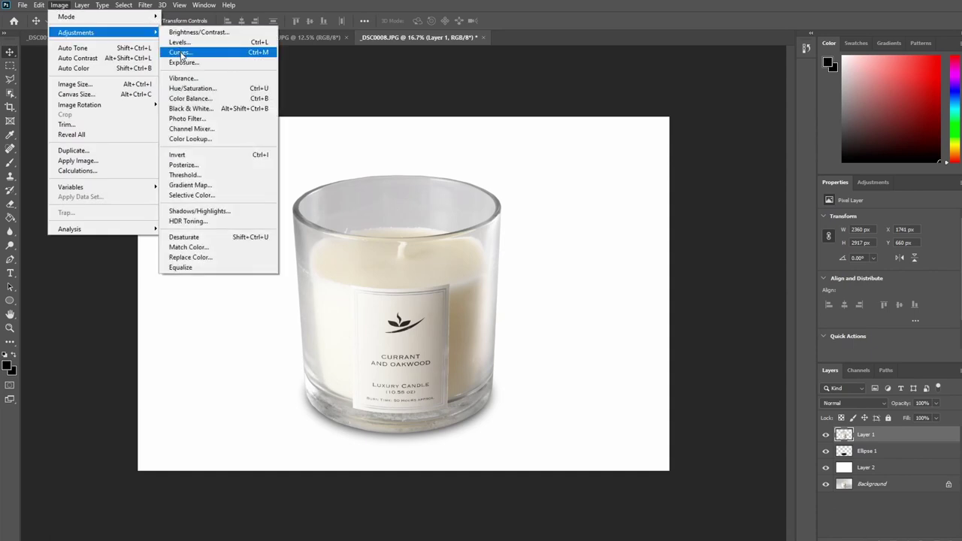
Step: Apply a Curves S-curve to Layer 1, darkening shadows and lifting highlights and midtones
{"action": "left_click", "coordinate": [179, 54]}
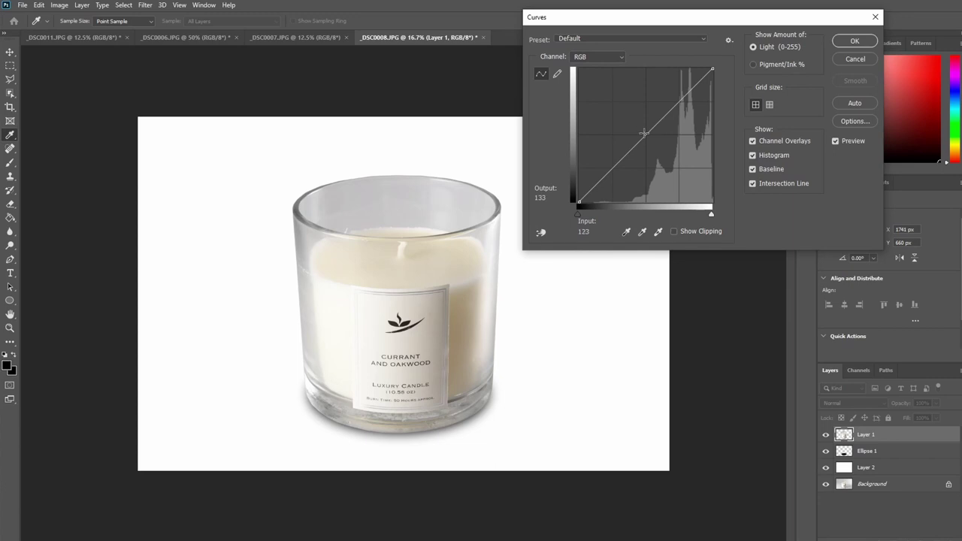
{"action": "left_click_drag", "start_coordinate": [645, 136], "coordinate": [615, 163]}
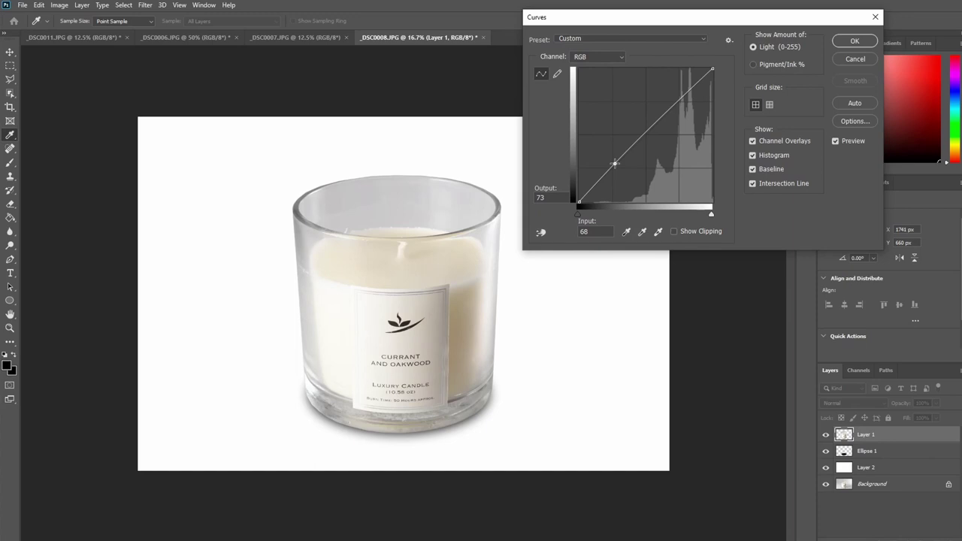
{"action": "mouse_move", "coordinate": [615, 163]}
{"action": "left_mouse_down"}
{"action": "mouse_move", "coordinate": [601, 188]}
{"action": "mouse_move", "coordinate": [597, 178]}
{"action": "mouse_move", "coordinate": [606, 180]}
{"action": "left_mouse_up"}
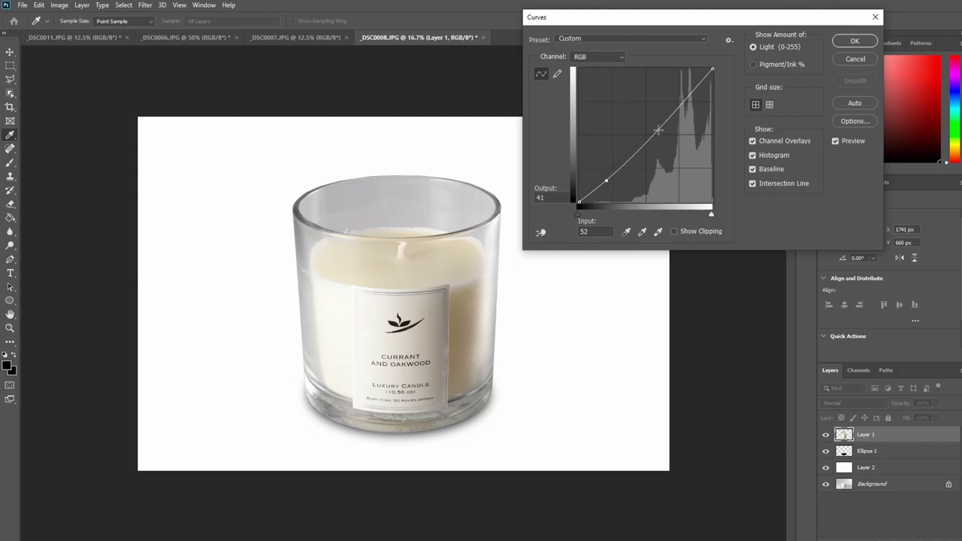
{"action": "left_click_drag", "start_coordinate": [659, 130], "coordinate": [682, 106]}
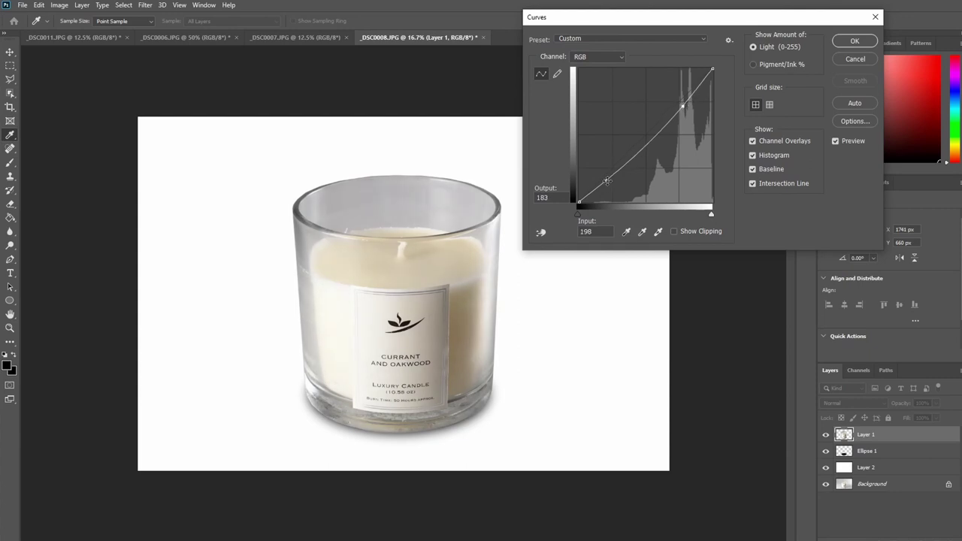
{"action": "mouse_move", "coordinate": [605, 181]}
{"action": "left_mouse_down"}
{"action": "mouse_move", "coordinate": [600, 169]}
{"action": "mouse_move", "coordinate": [612, 178]}
{"action": "left_mouse_up"}
{"action": "left_click_drag", "start_coordinate": [683, 106], "coordinate": [687, 98]}
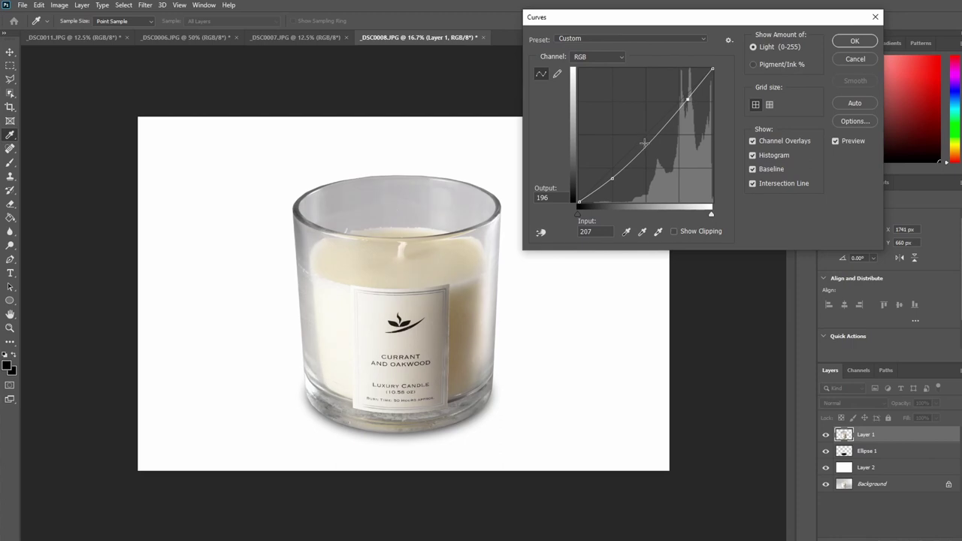
{"action": "left_click", "coordinate": [651, 142]}
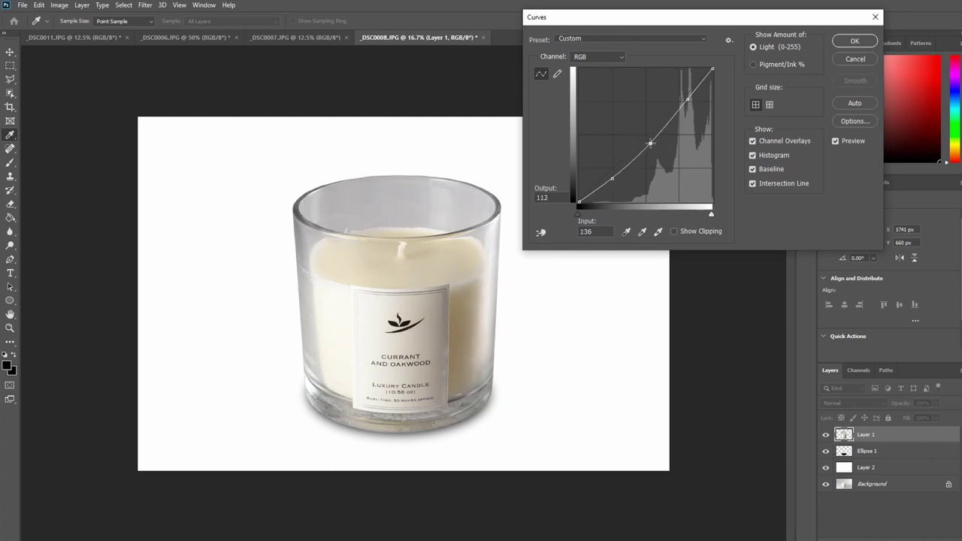
{"action": "left_click_drag", "start_coordinate": [650, 143], "coordinate": [657, 139]}
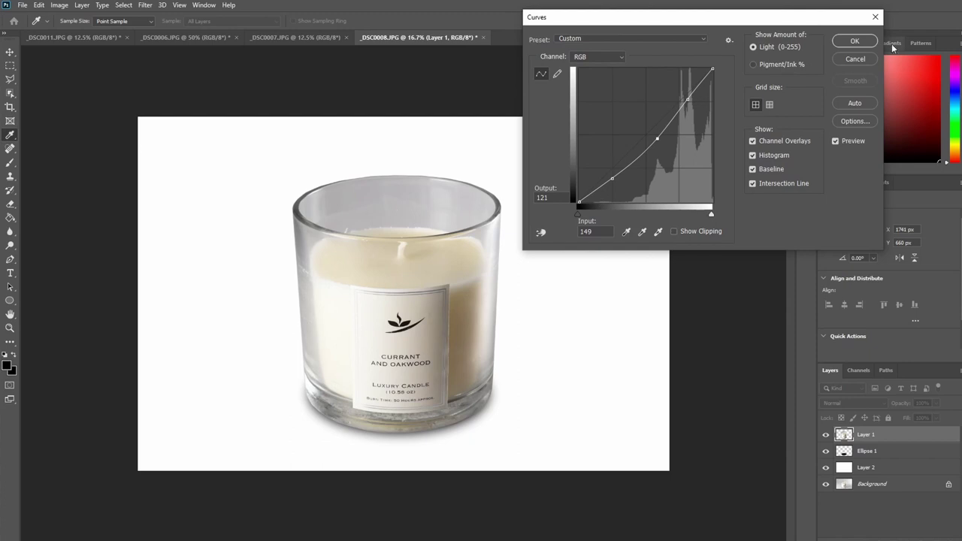
{"action": "left_click", "coordinate": [855, 41]}
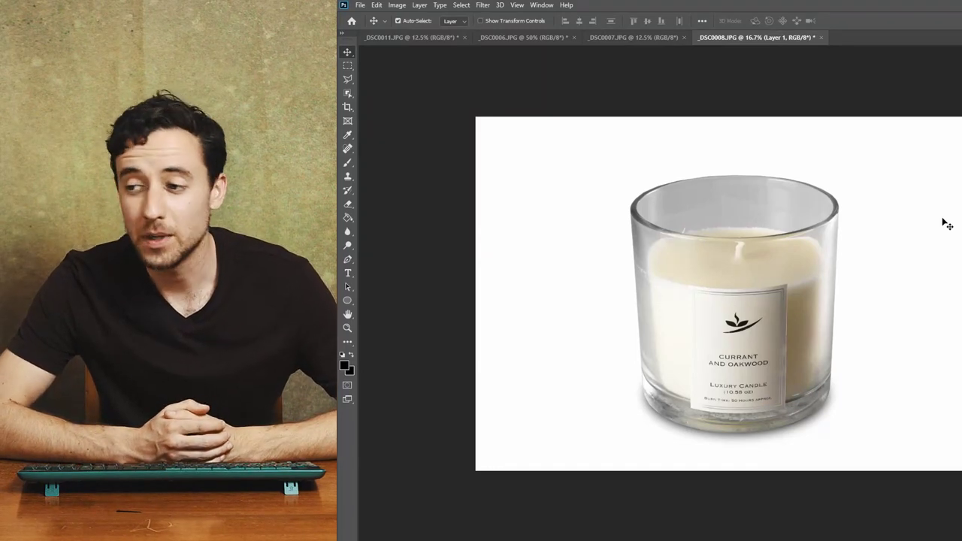
{"action": "left_click", "coordinate": [537, 37]}
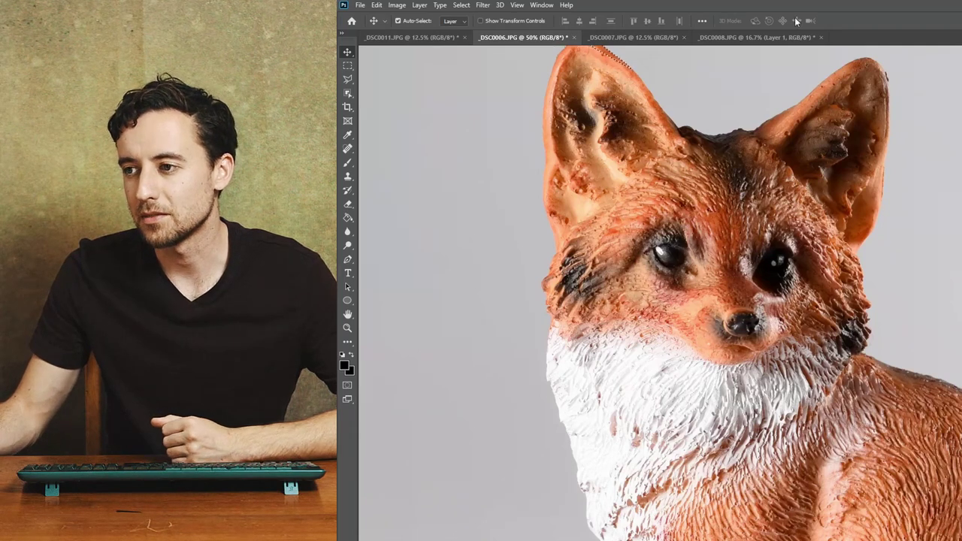
{"action": "left_click", "coordinate": [779, 38]}
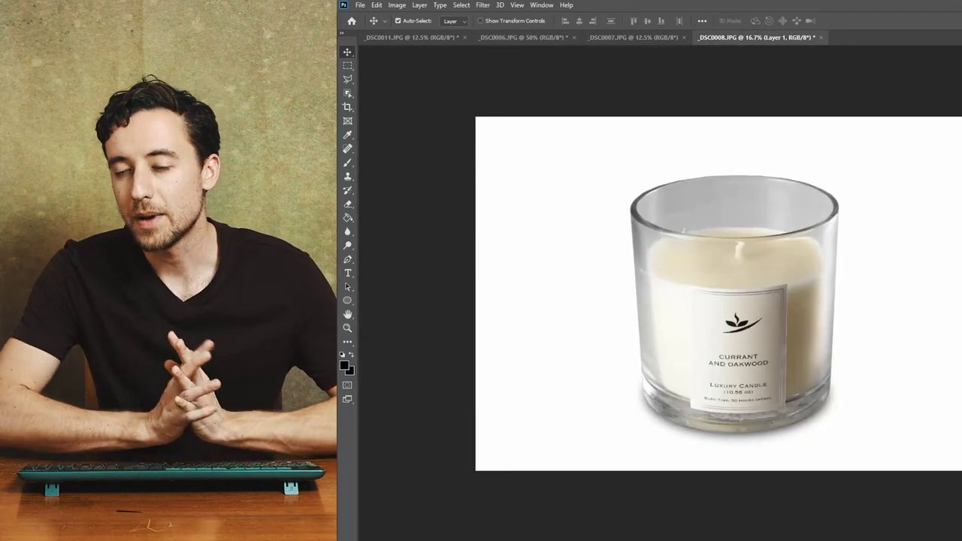